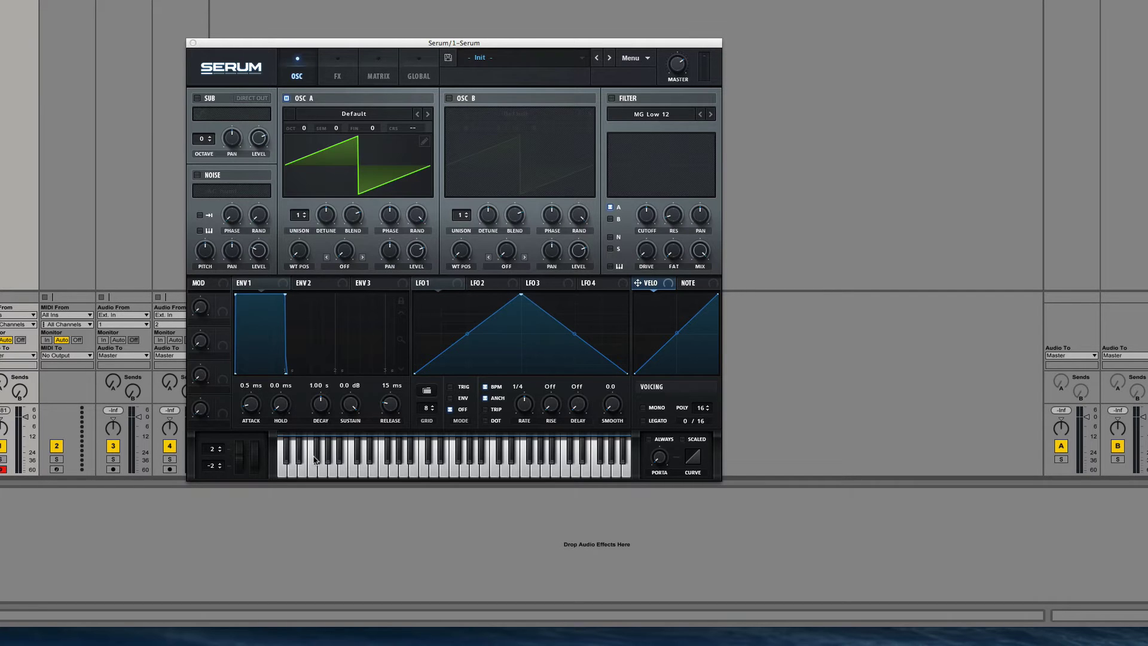
# Step: Quick Look preview Modern Talking 44.1khz.wav, then Modern Talking 96khz.wav, in the Massive Waveforms copy folder
pyautogui.moveTo(315, 642)
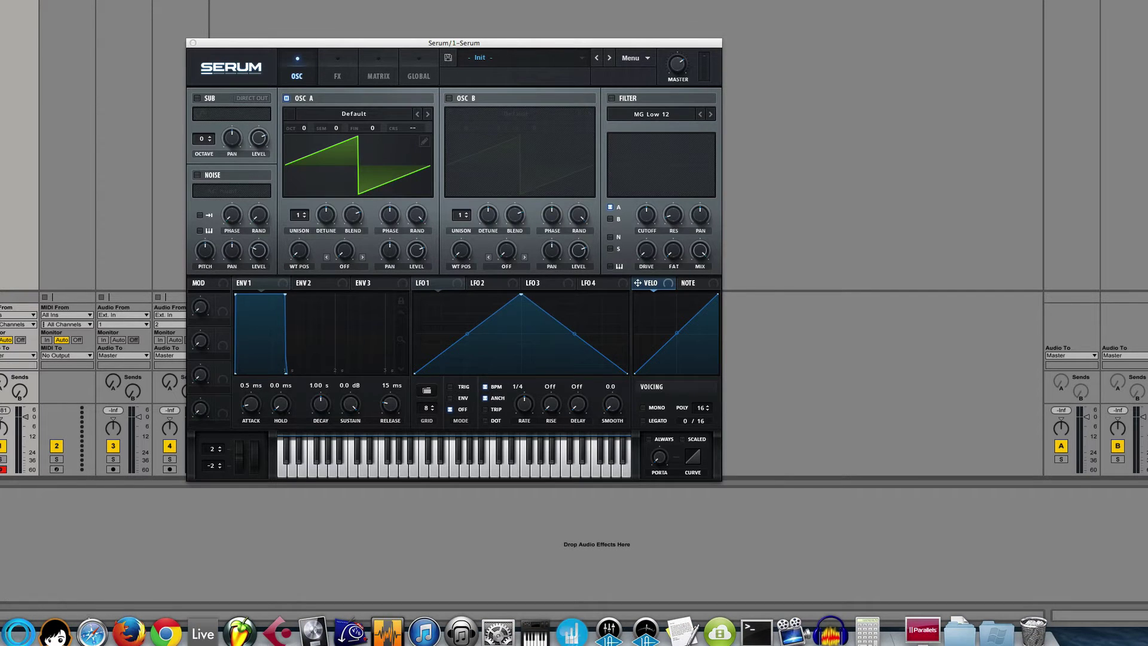
pyautogui.click(18, 631)
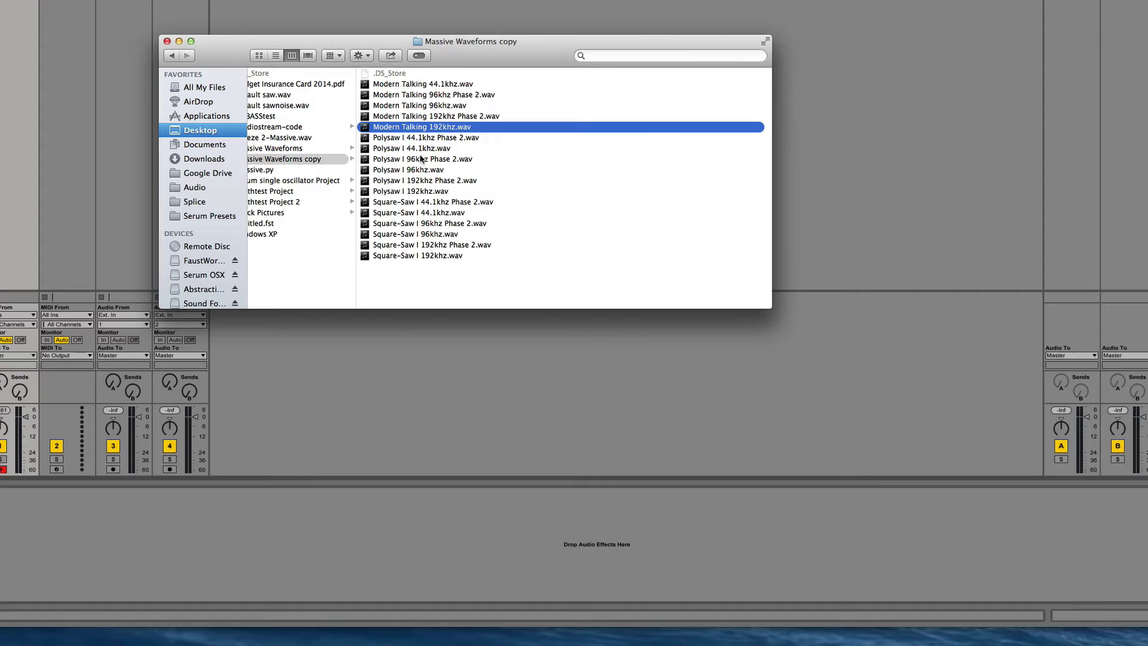
pyautogui.click(424, 85)
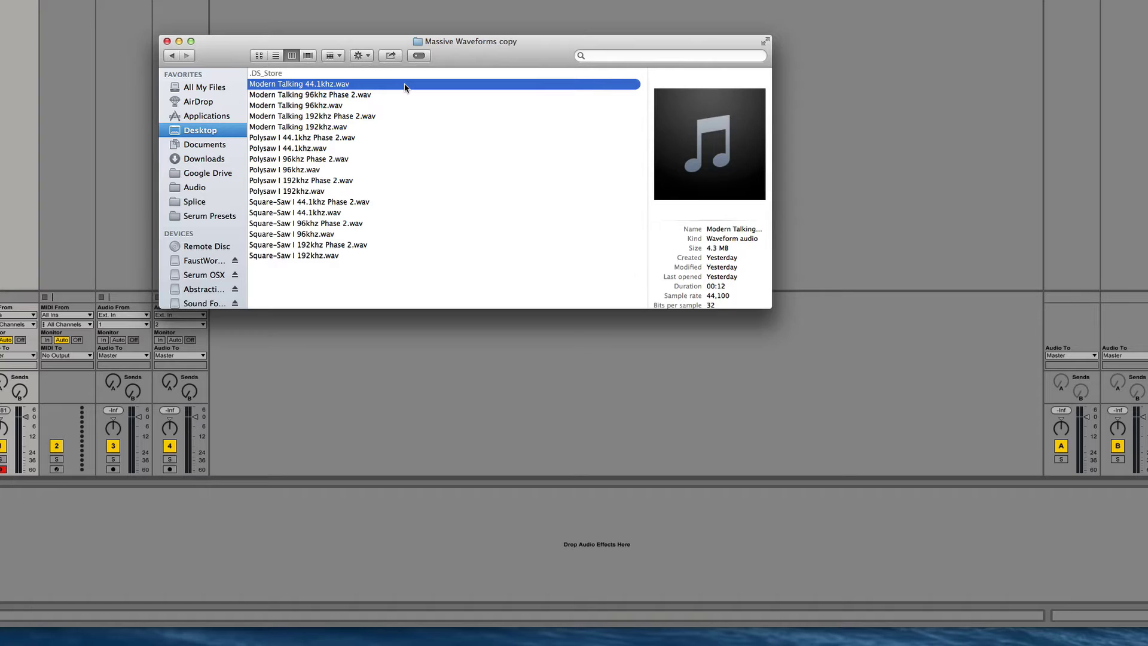
pyautogui.press('space')
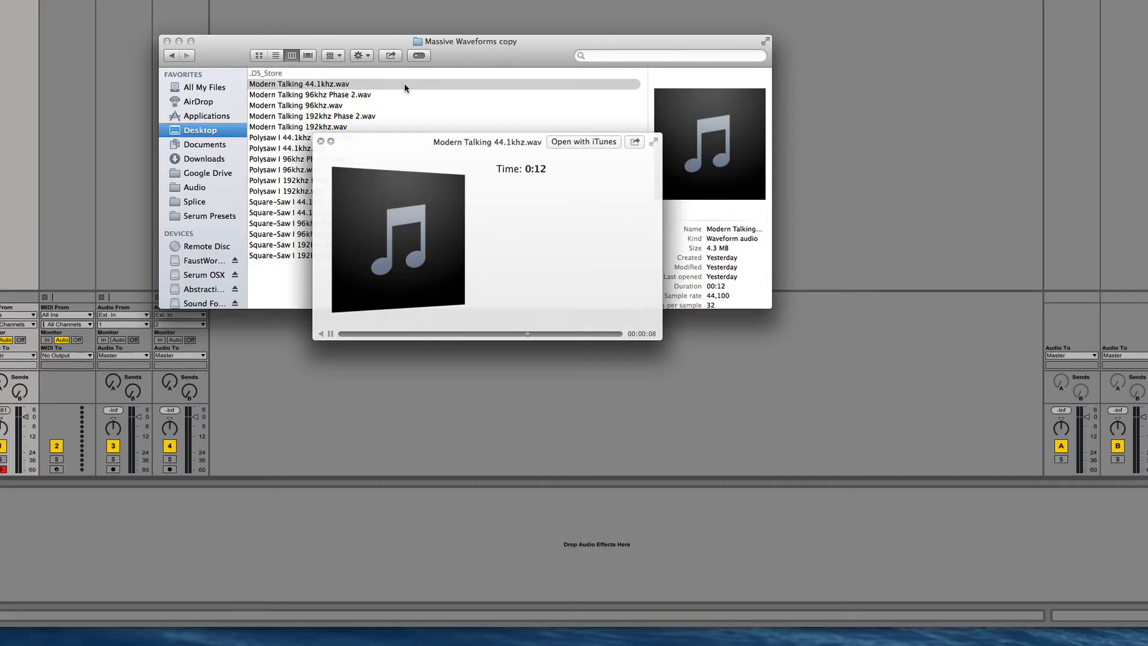
pyautogui.press('space')
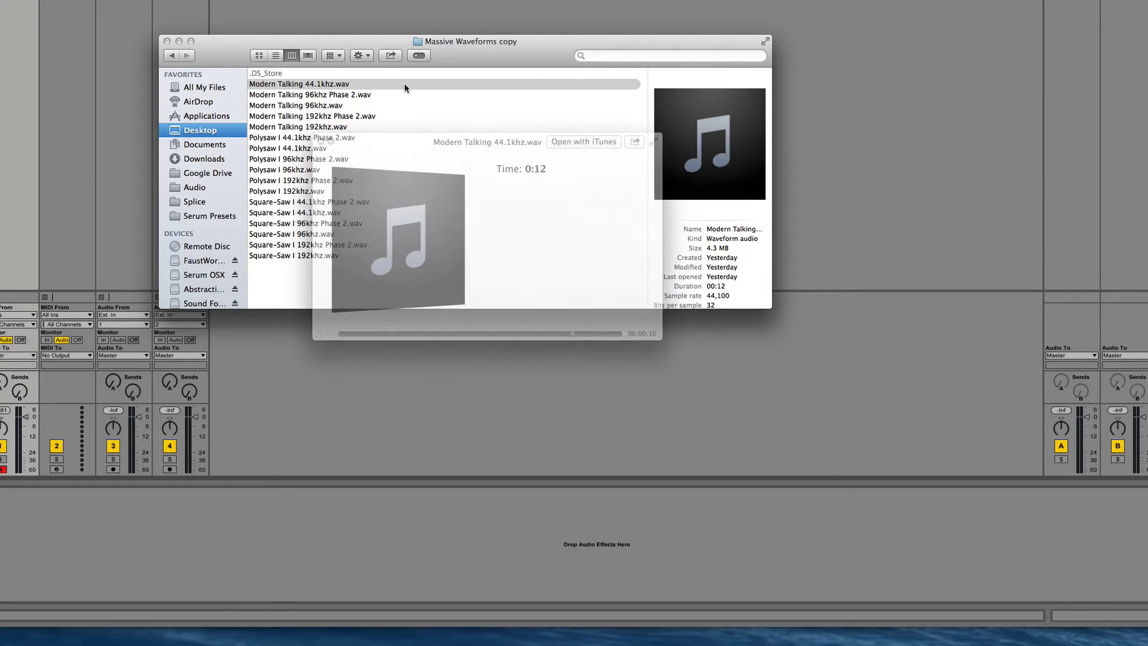
pyautogui.press('Down')
pyautogui.press('Down')
pyautogui.press('space')
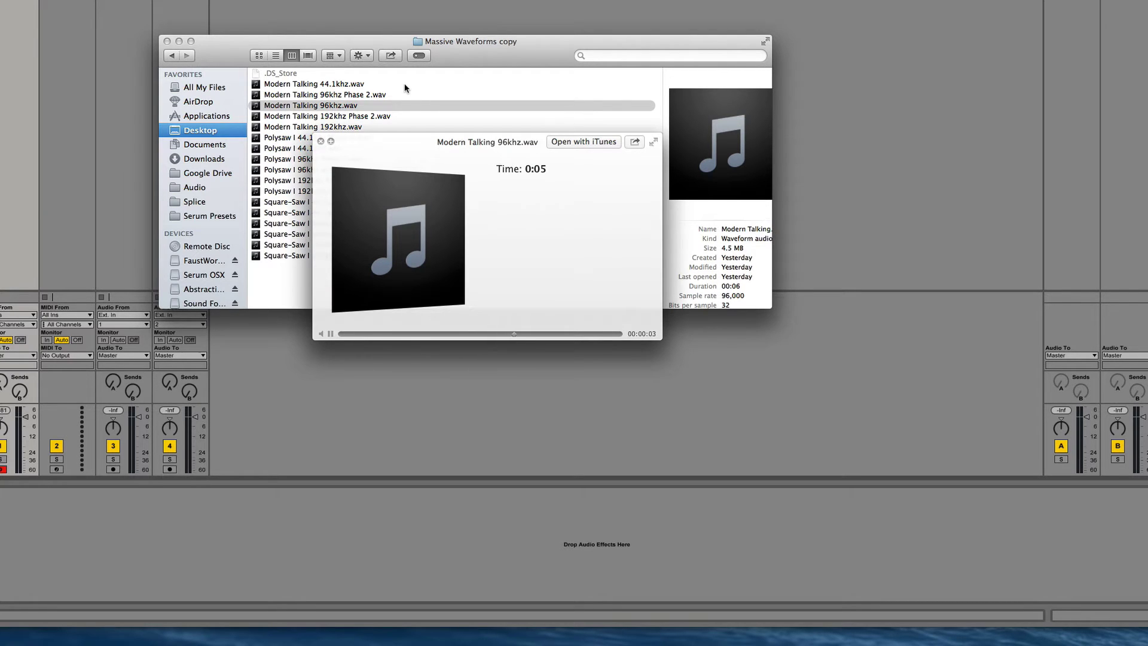
pyautogui.press('space')
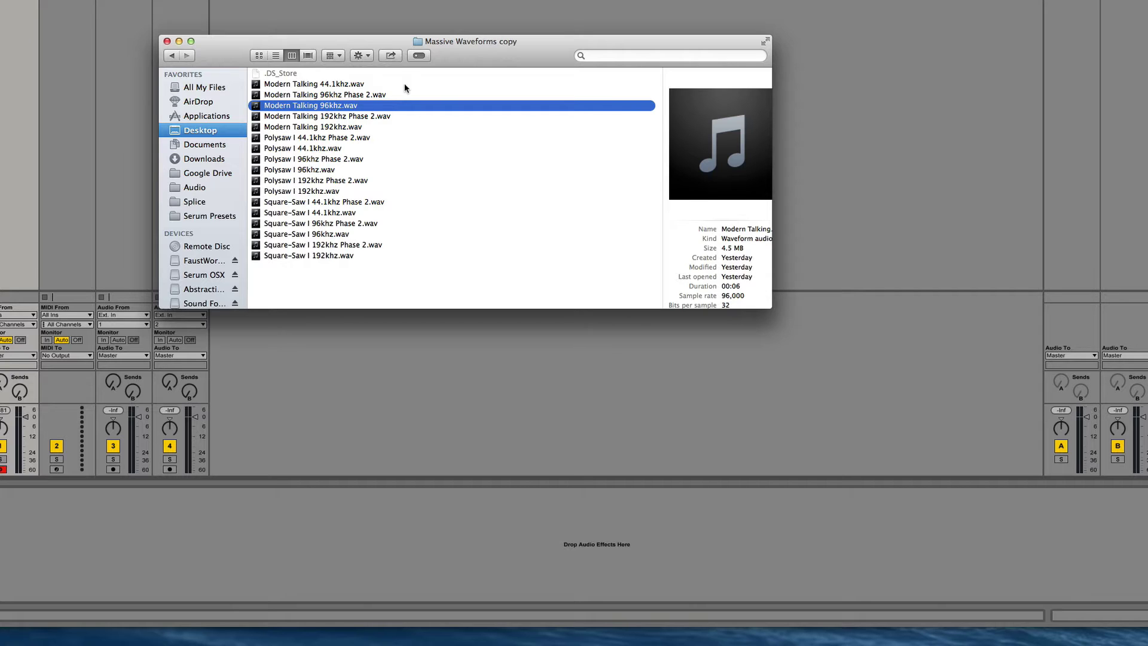
# Step: Step through Modern Talking 192khz Phase 2.wav and 192khz.wav to read their 192,000 sample rate
pyautogui.press('Down')
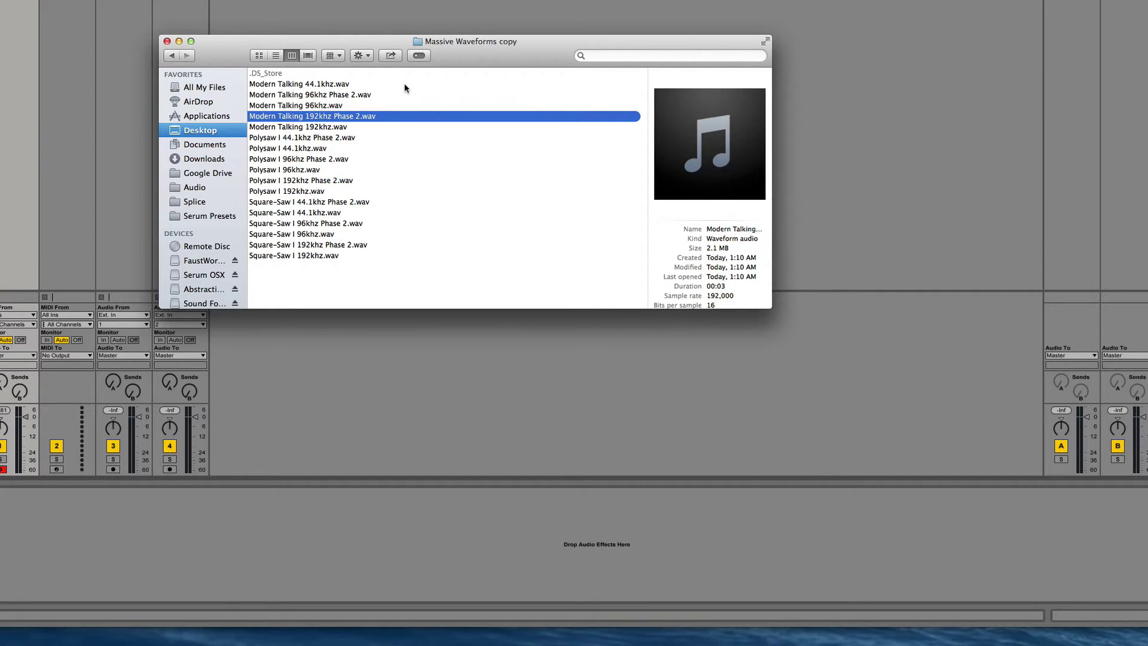
pyautogui.press('Down')
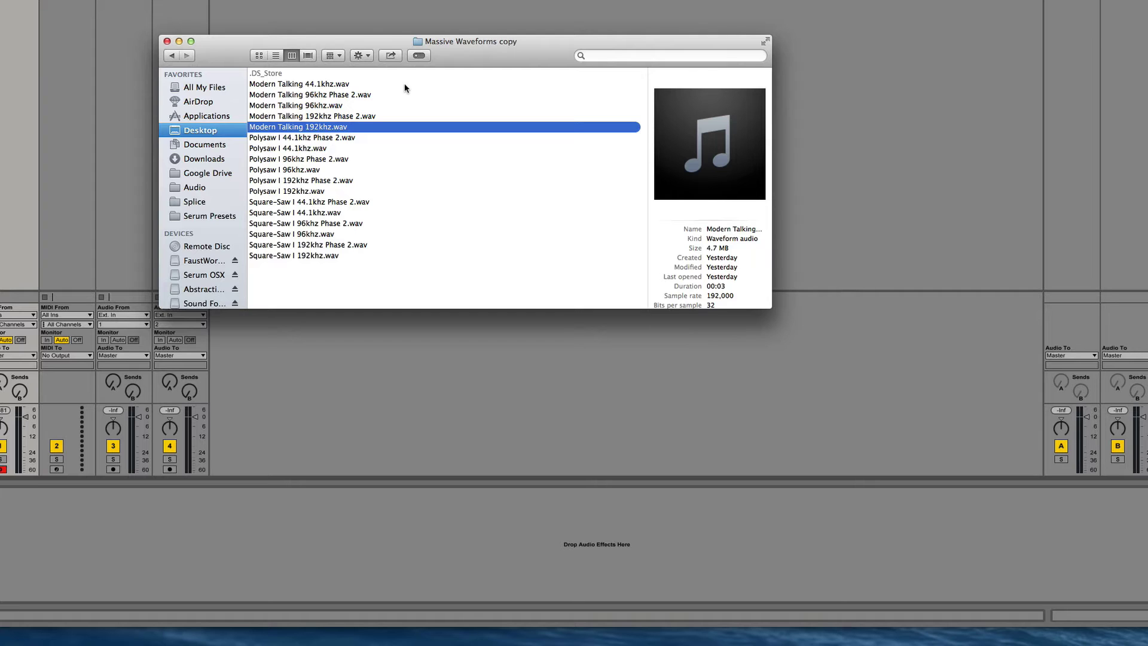
# Step: Right-size all Finder columns individually so the full file names show
pyautogui.hscroll(-3, 400, 165)
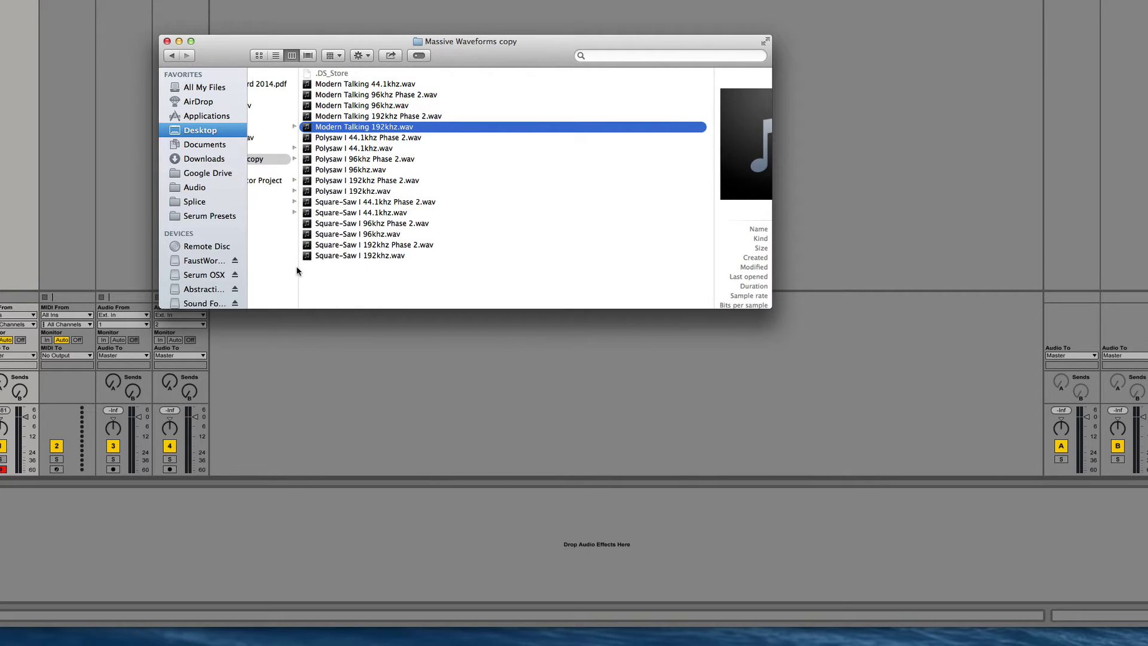
pyautogui.rightClick(297, 270)
pyautogui.click(335, 281)
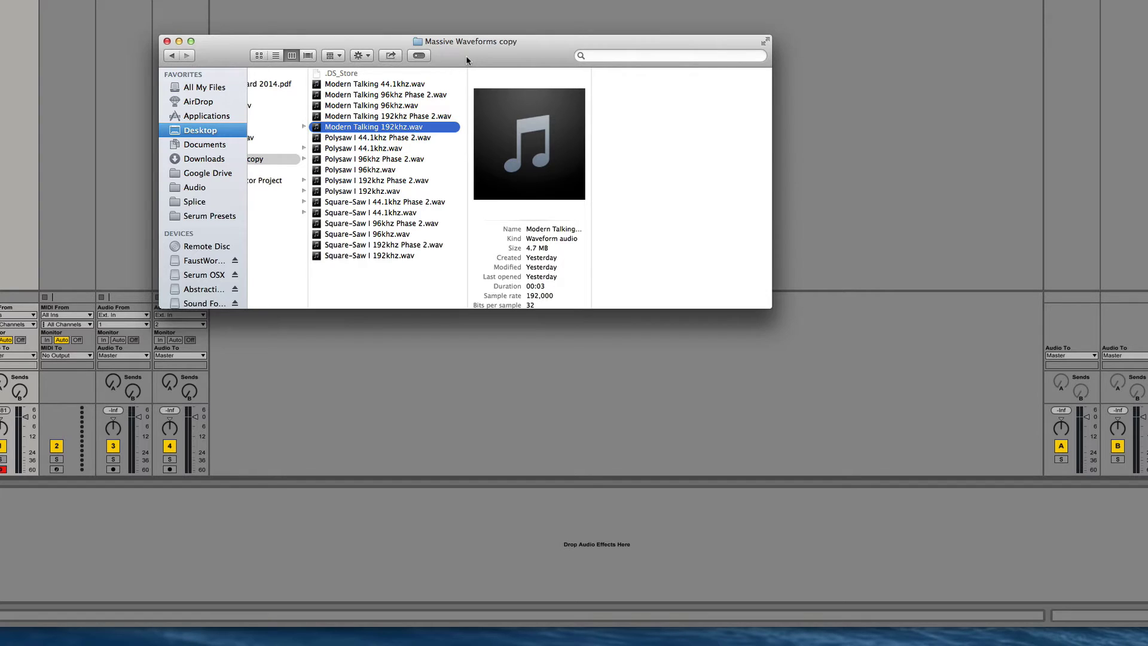
# Step: Inspect the 192khz Square-Saw, Polysaw and Modern Talking files, then the Square-Saw Phase 2 files
pyautogui.moveTo(466, 107)
pyautogui.mouseDown()
pyautogui.moveTo(491, 109)
pyautogui.moveTo(472, 184)
pyautogui.moveTo(463, 127)
pyautogui.mouseUp()
pyautogui.click(397, 285)
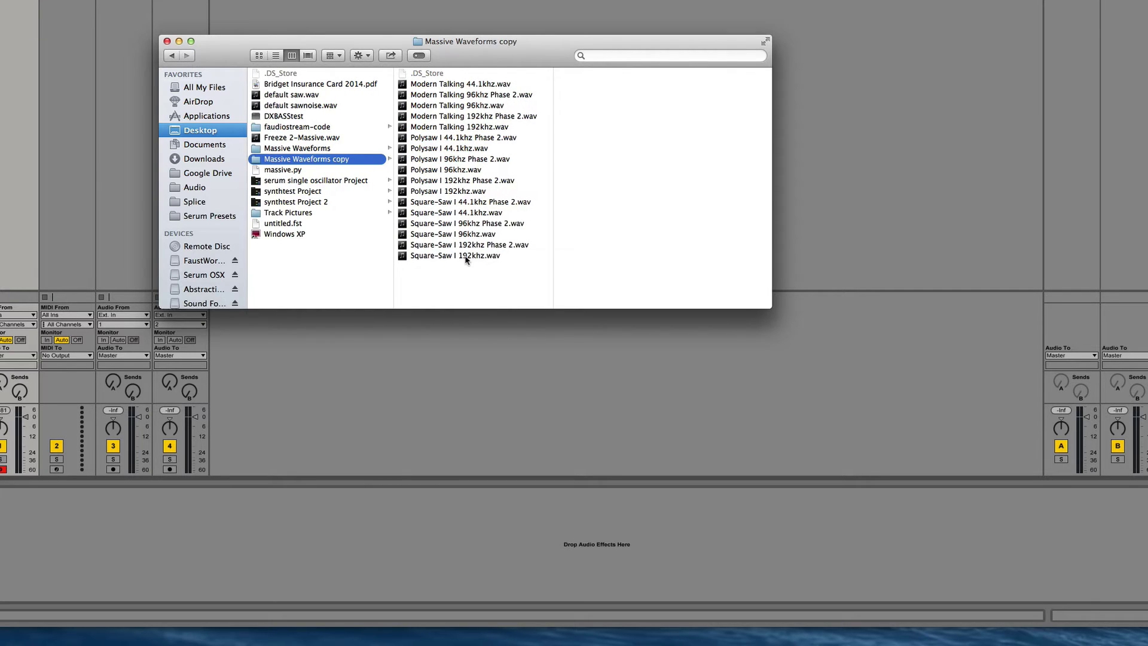
pyautogui.click(447, 256)
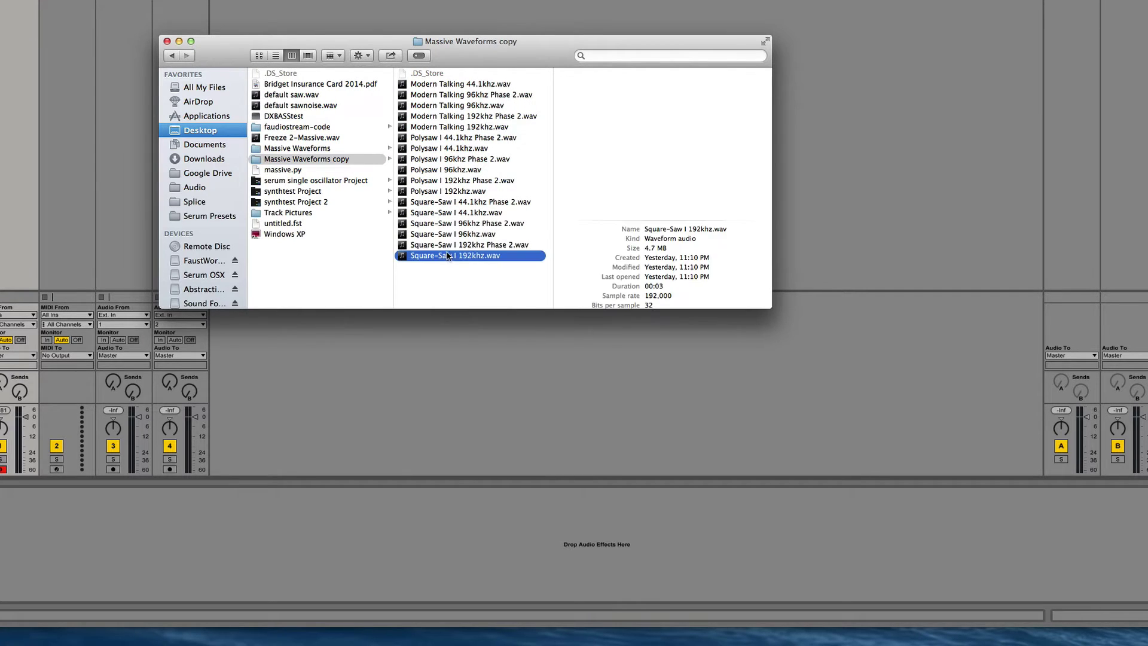
pyautogui.click(445, 191)
pyautogui.click(463, 128)
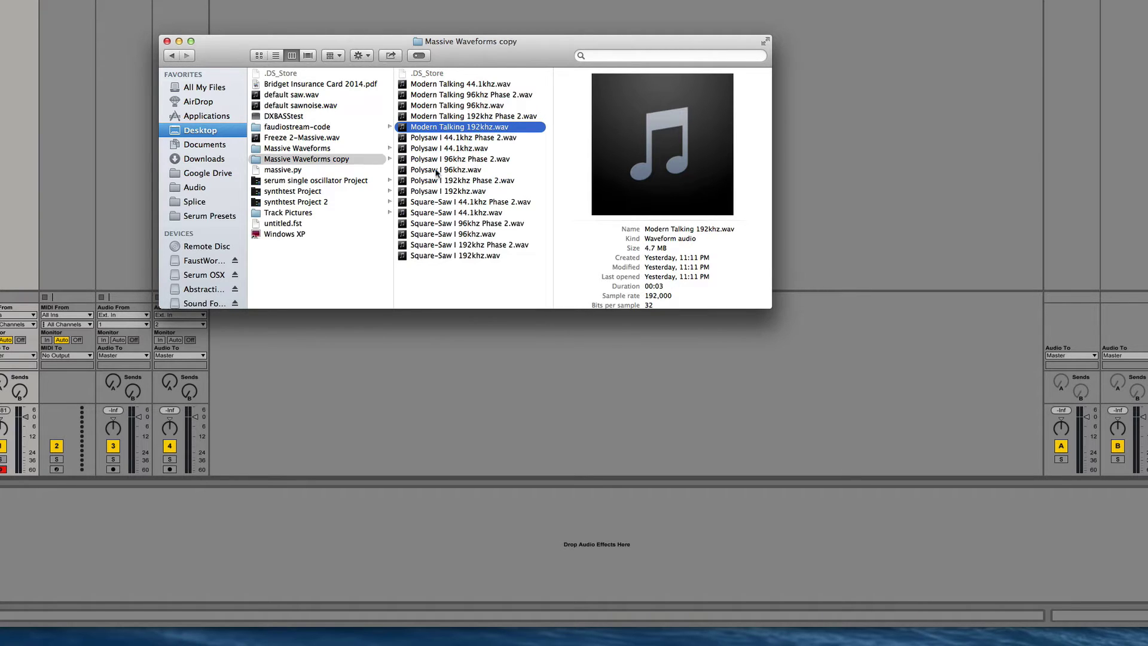
pyautogui.click(468, 203)
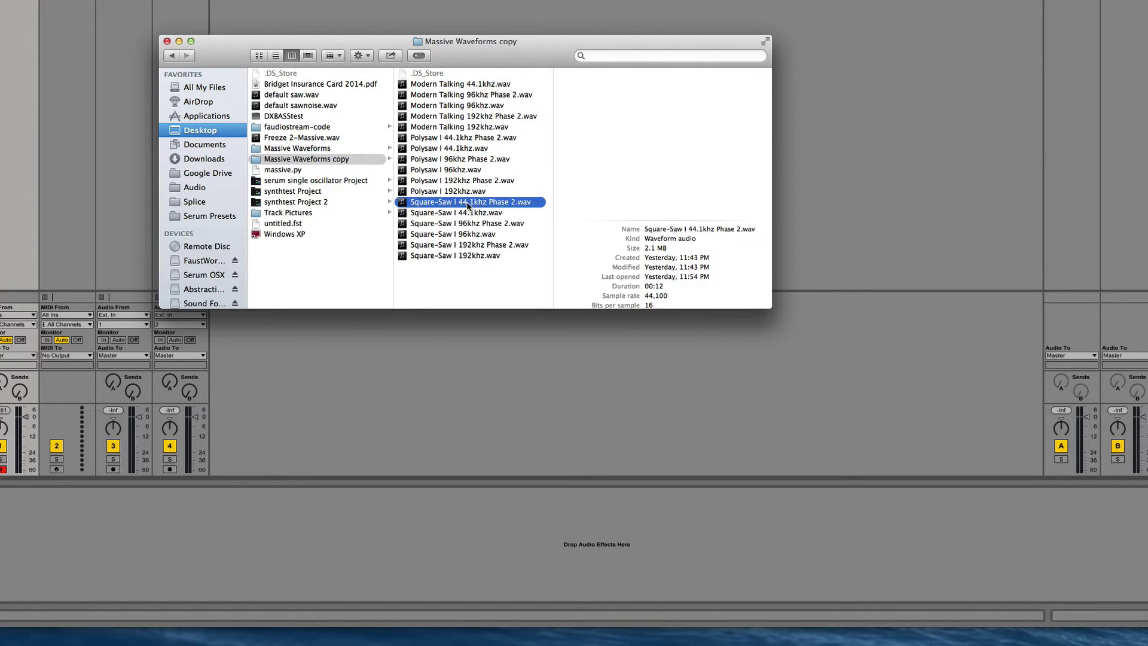
pyautogui.click(469, 224)
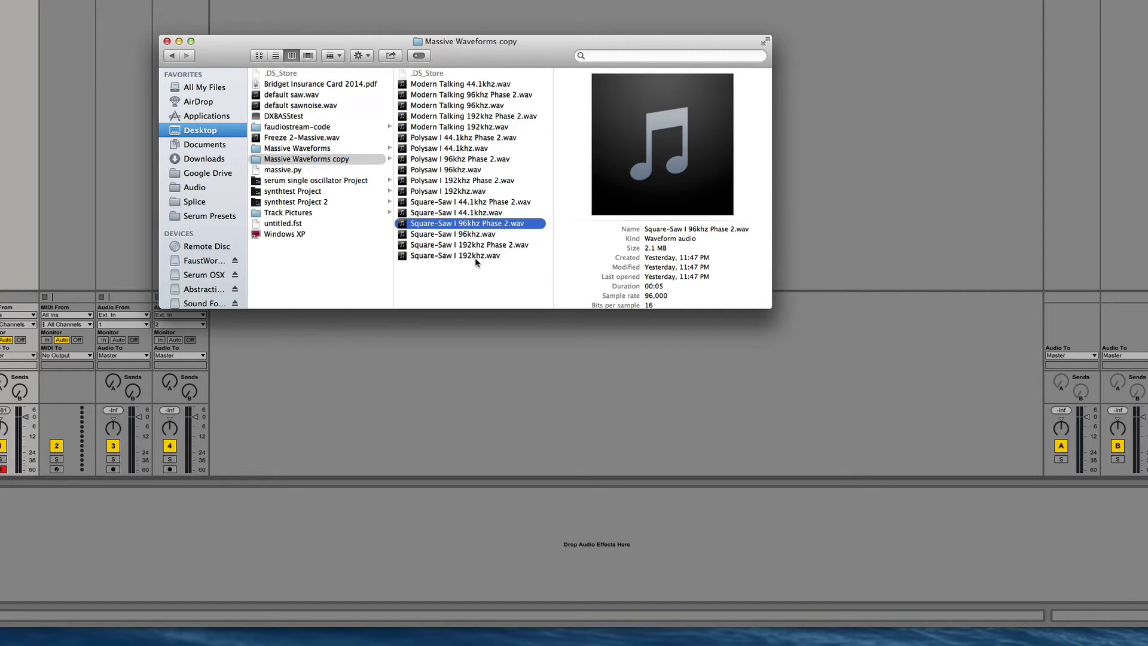
pyautogui.click(470, 257)
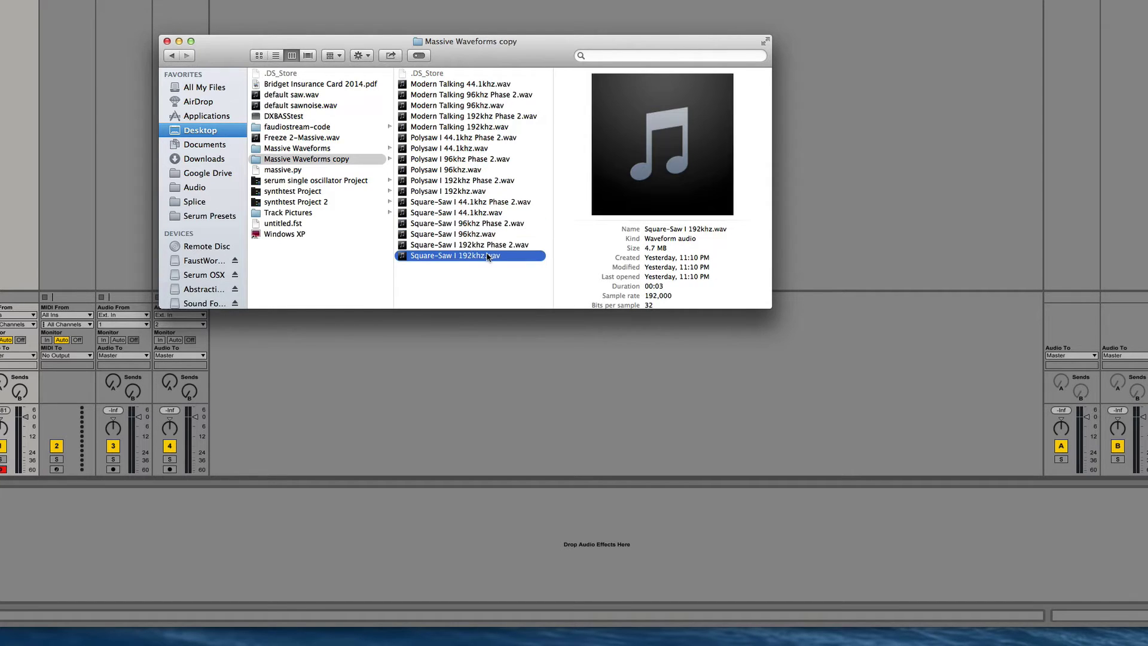
pyautogui.click(480, 246)
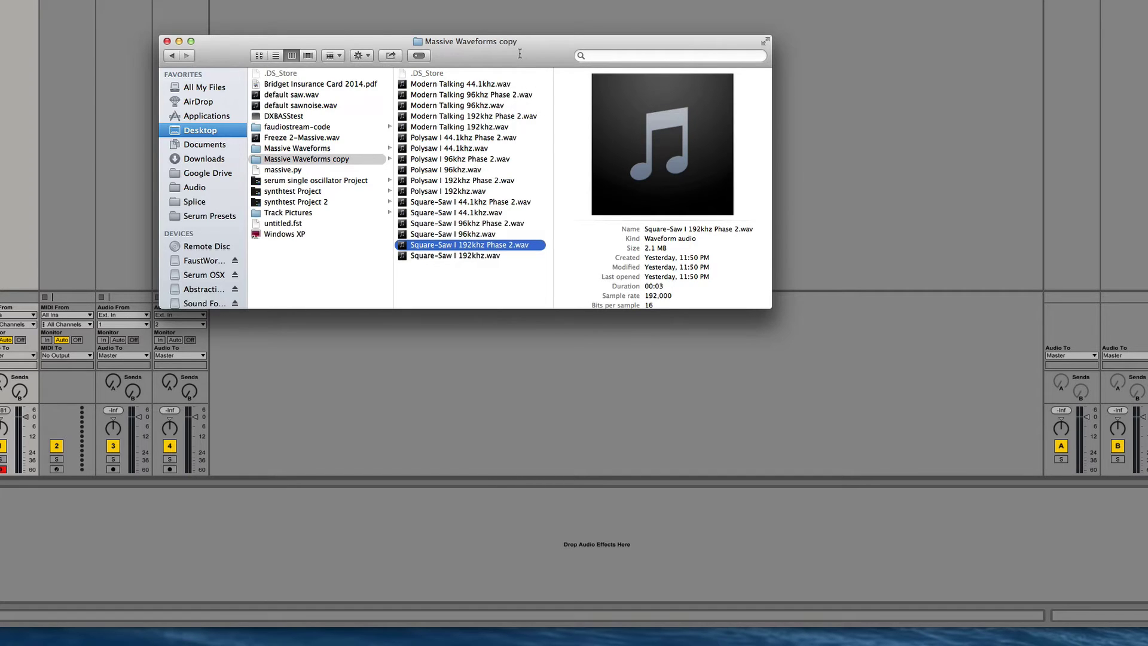
# Step: Hide Finder and enter the formula 2*x in oscillator A's wavetable editor
pyautogui.press('super+w')
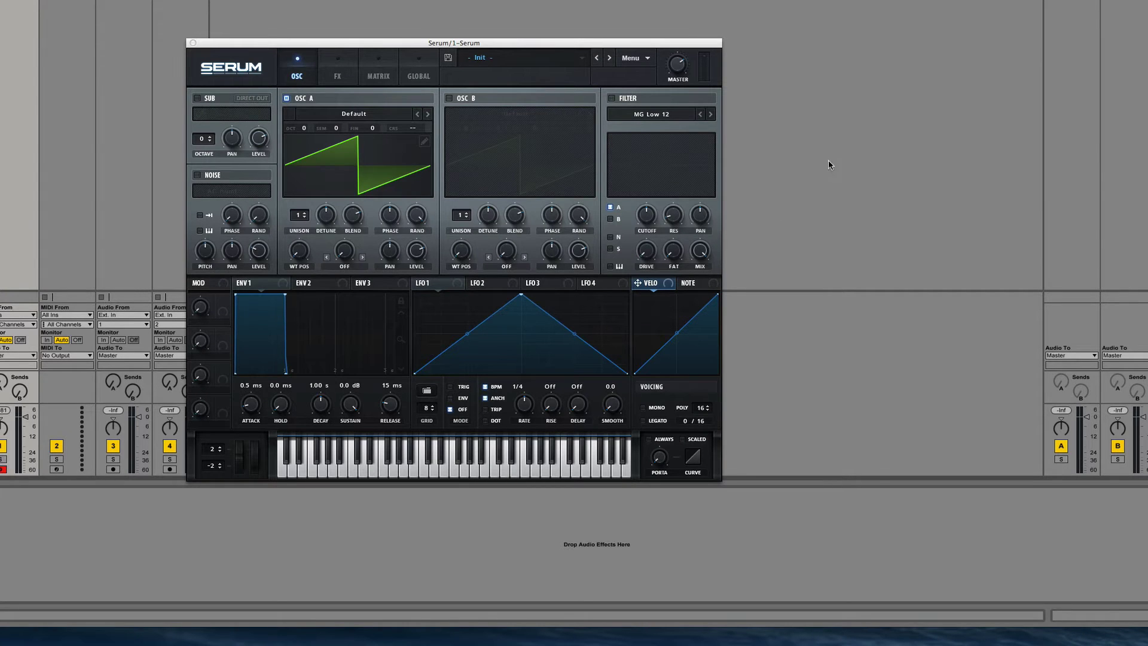
pyautogui.click(424, 141)
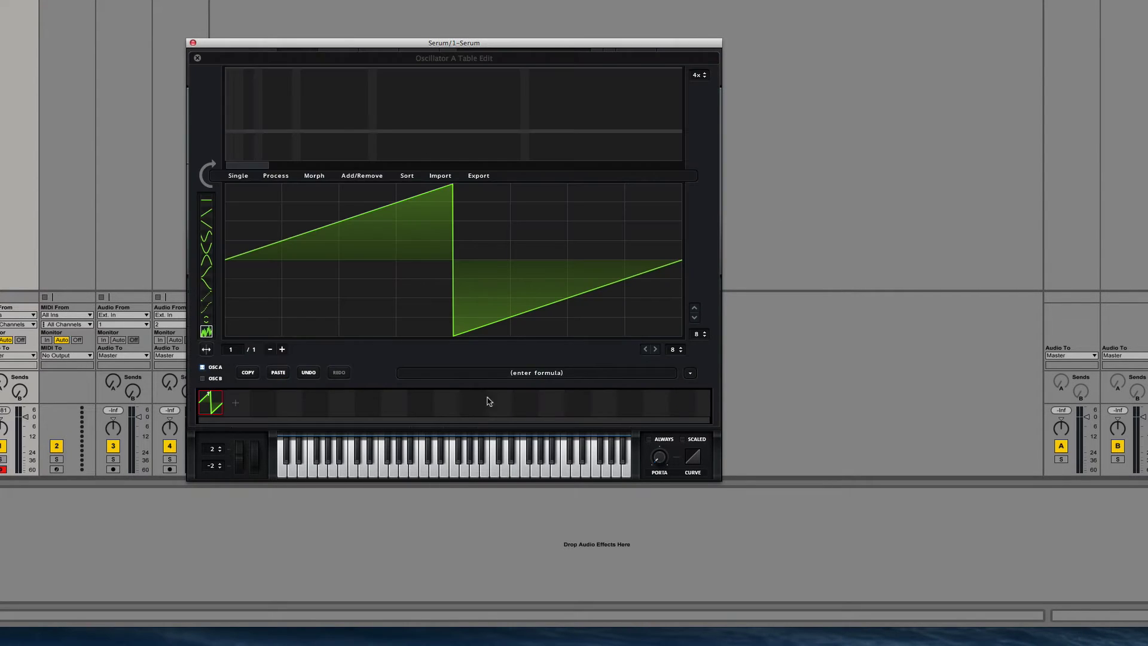
pyautogui.click(495, 372)
pyautogui.write('2')
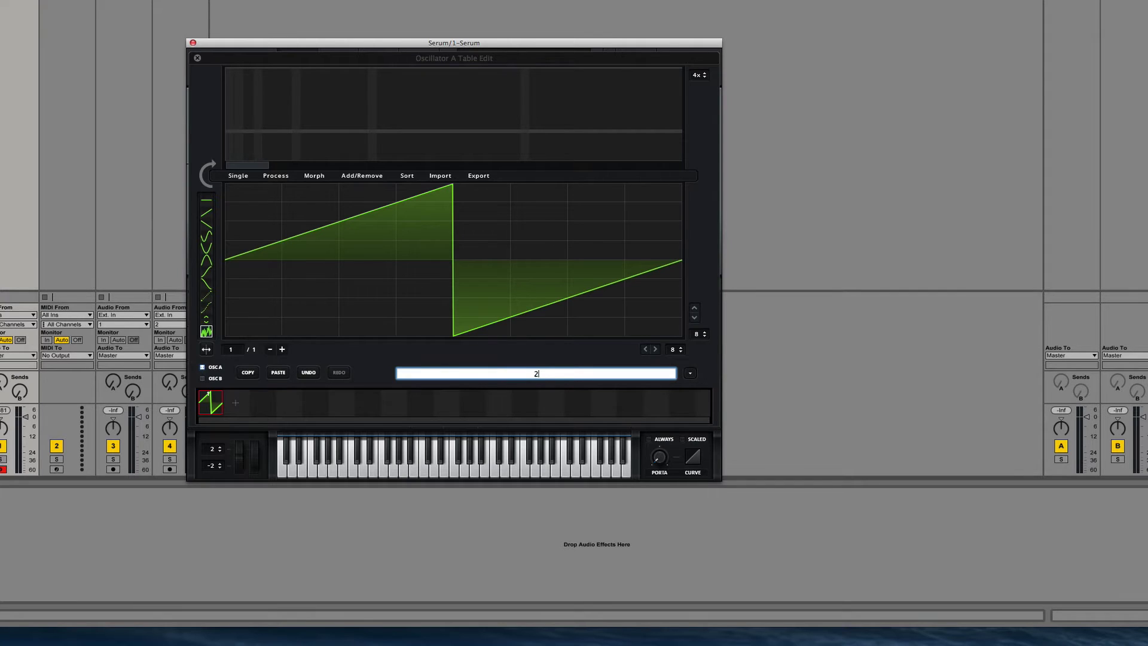
pyautogui.write('*x')
pyautogui.press('Return')
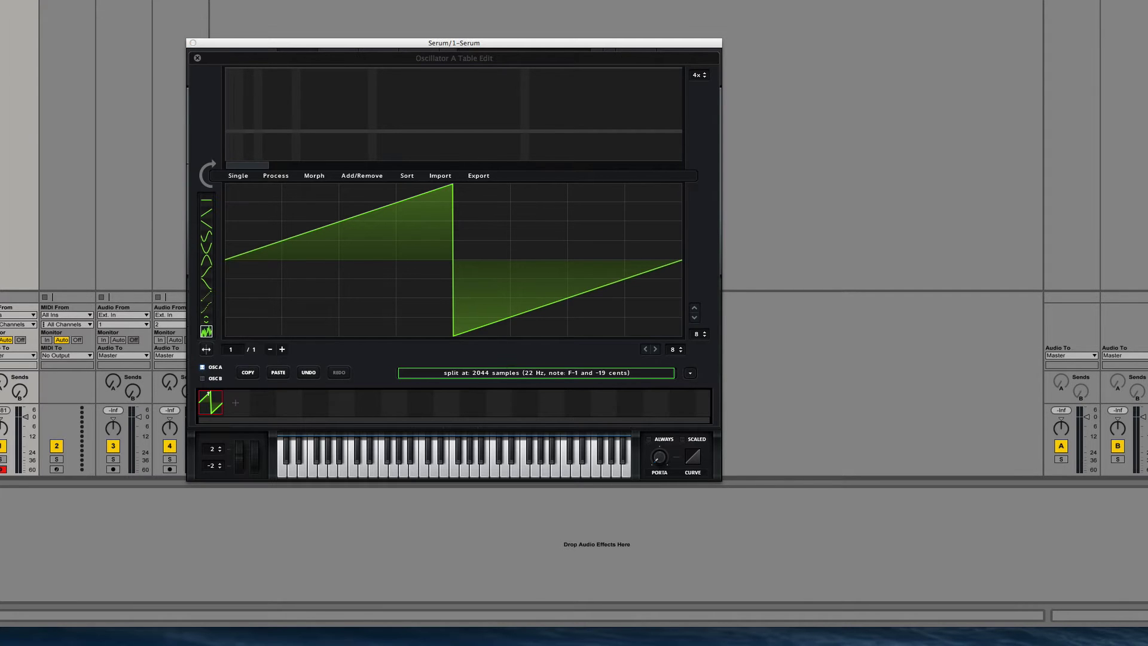
# Step: Import Square-Saw I 44.1khz Phase 2.wav as a 256-frame wavetable and close the editor
pyautogui.click(628, 257)
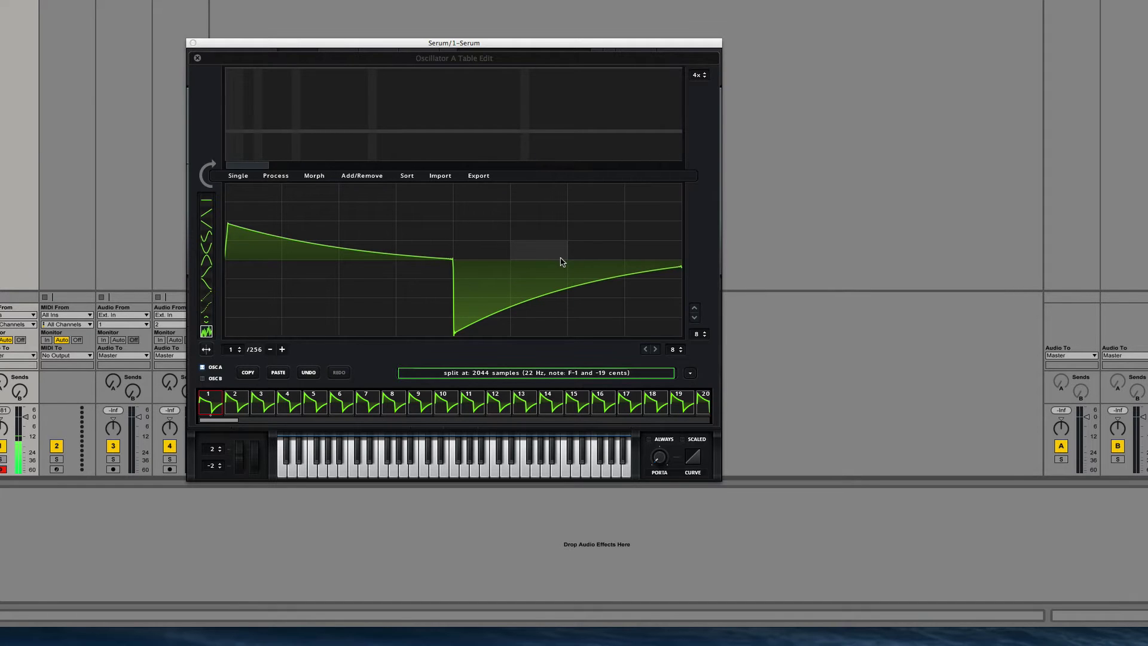
pyautogui.click(198, 60)
pyautogui.click(198, 59)
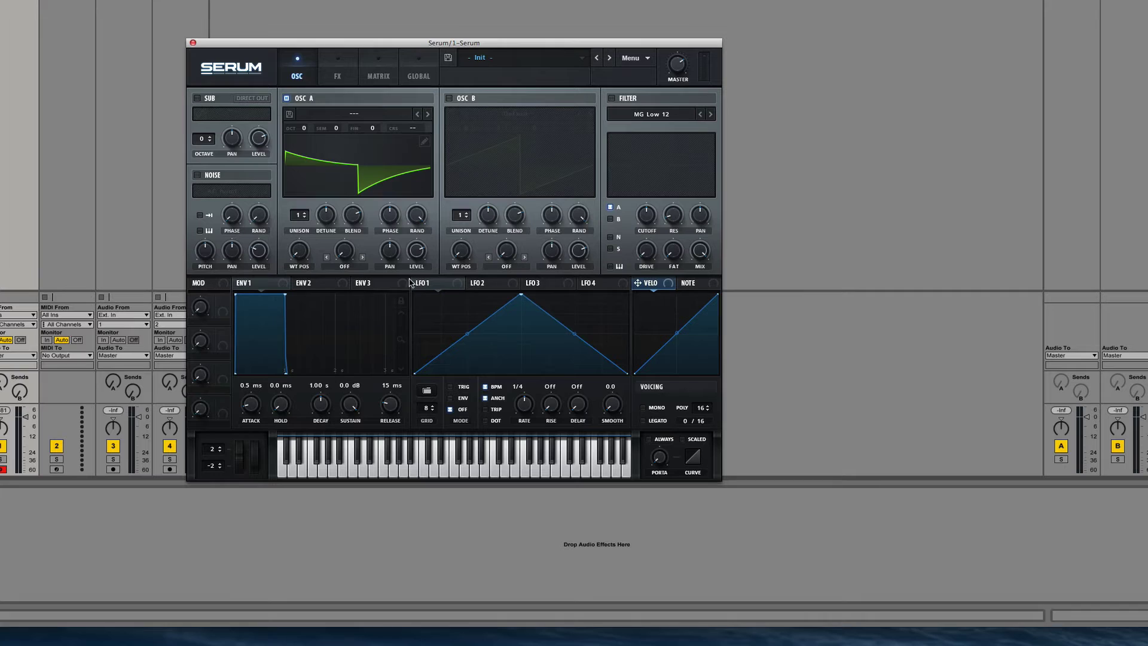
# Step: Route LFO 1 to OSC A's WT POS at a bar rate, then reopen the wavetable editor
pyautogui.moveTo(417, 282); pyautogui.dragTo(299, 252)
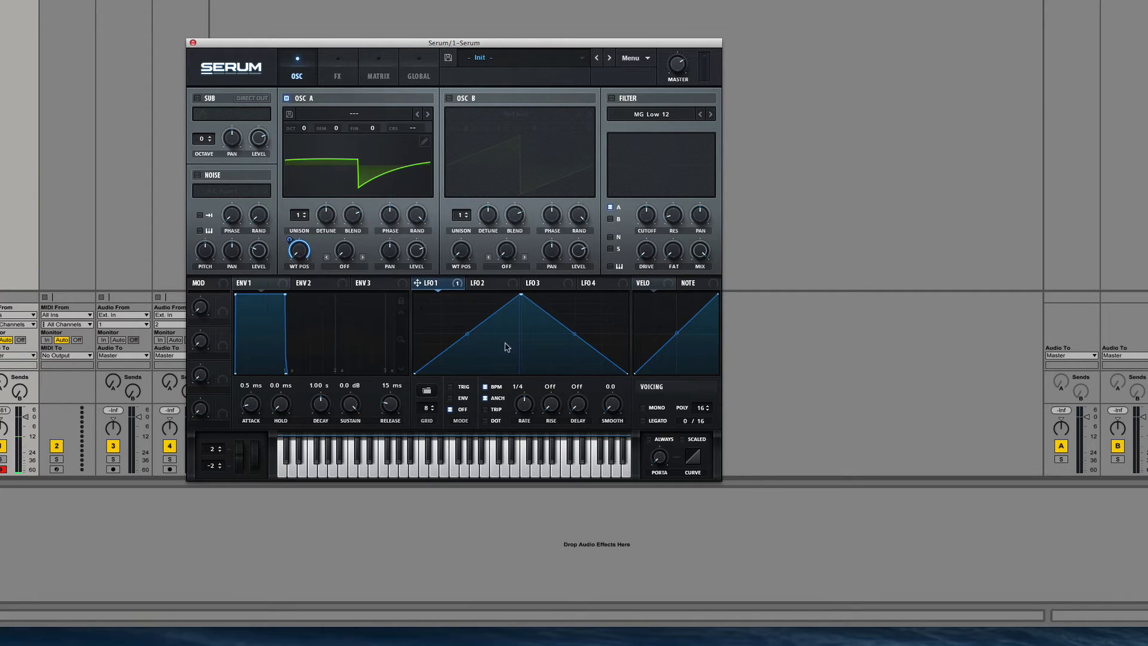
pyautogui.moveTo(525, 407); pyautogui.dragTo(525, 423)
pyautogui.click(424, 142)
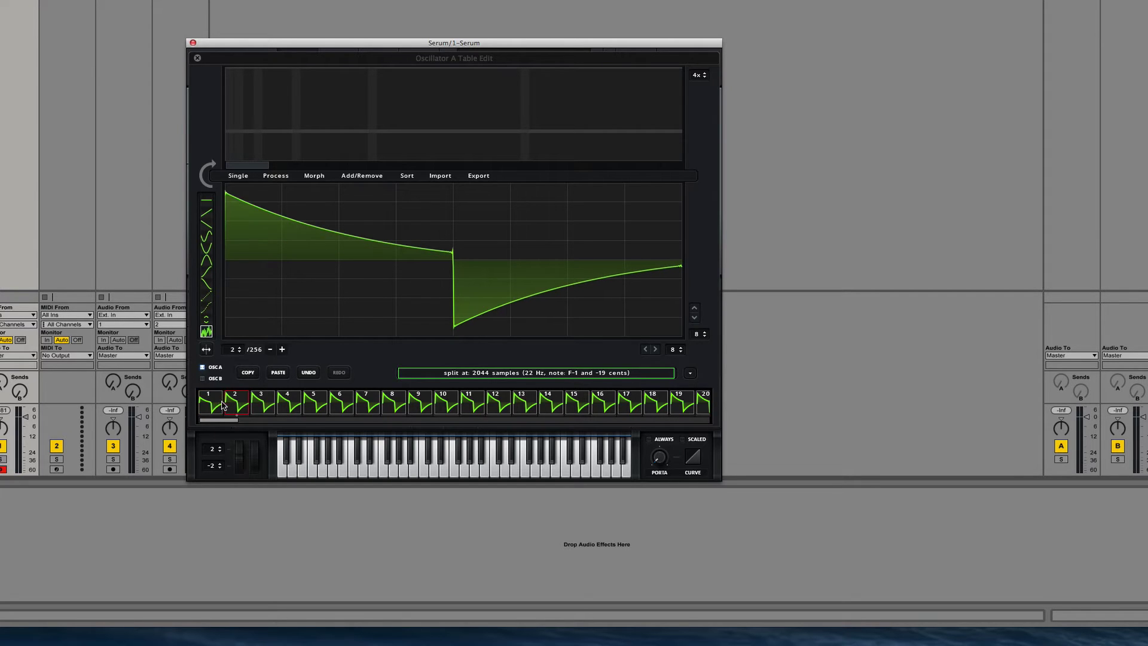
# Step: Remove a frame, then insert a new frame at the current index
pyautogui.click(355, 177)
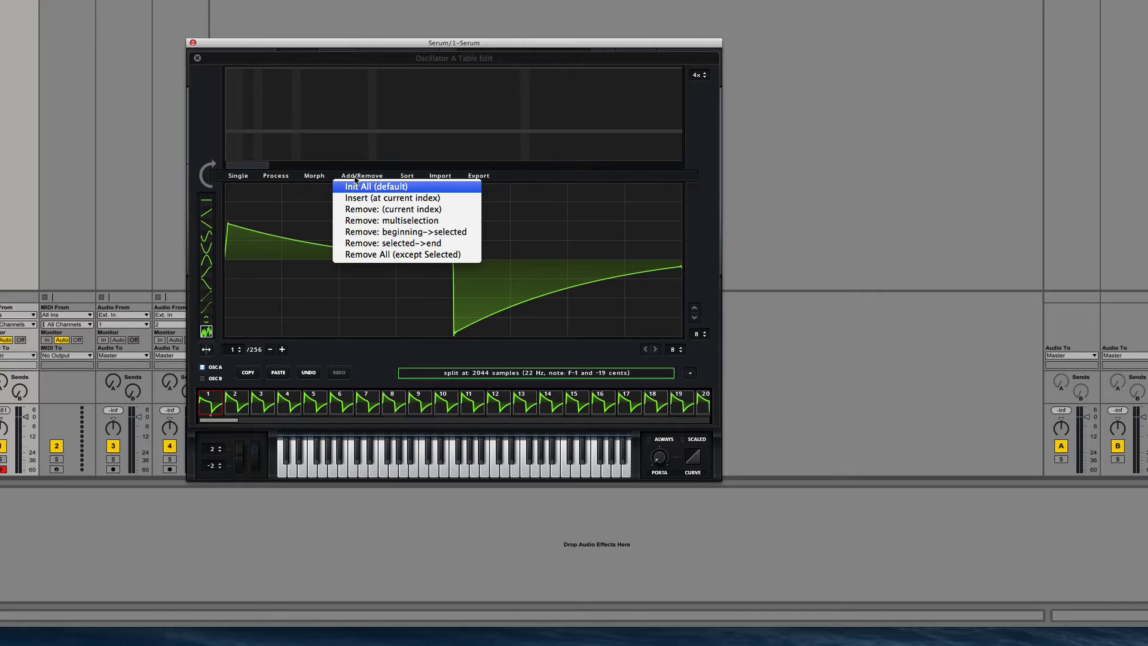
pyautogui.click(368, 211)
pyautogui.click(371, 176)
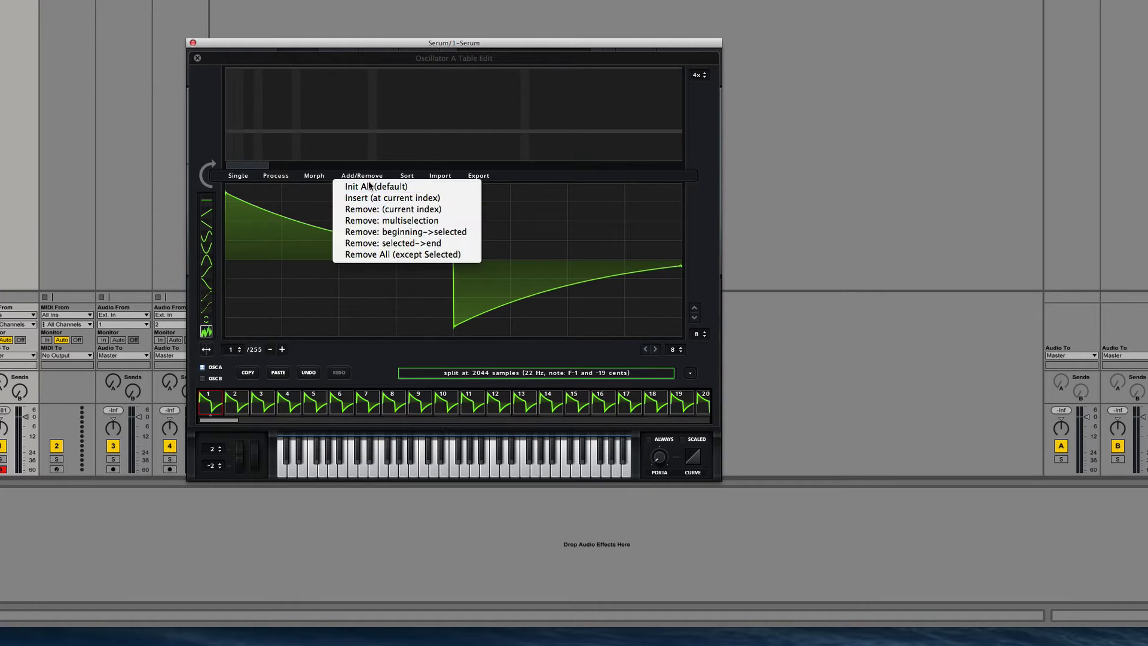
pyautogui.click(404, 202)
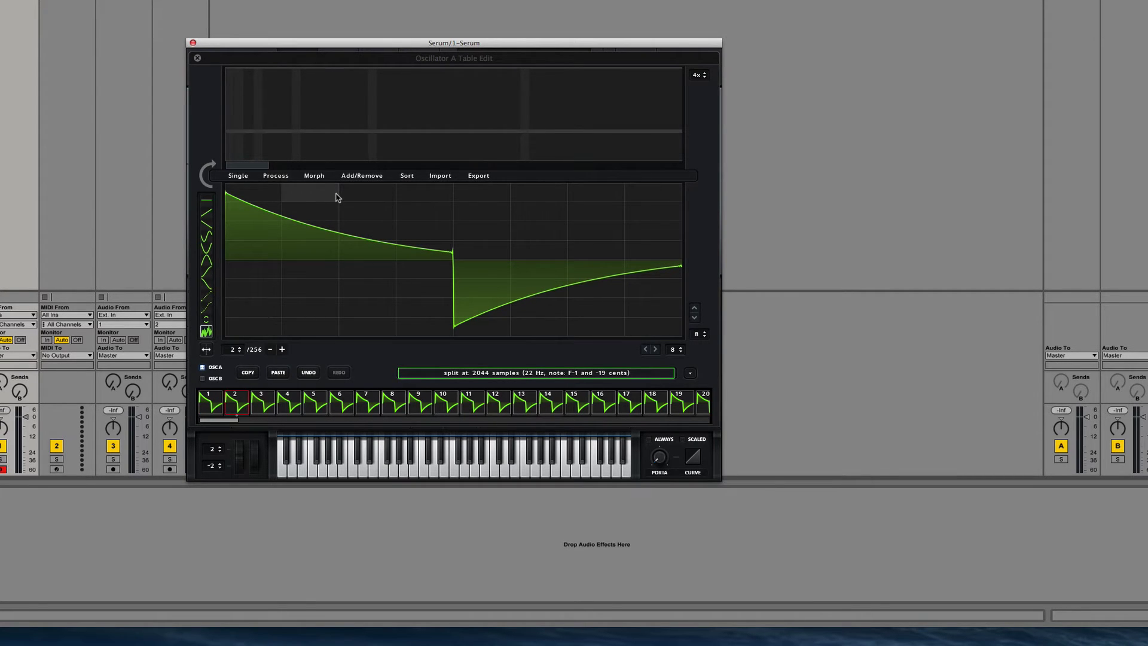
# Step: Select frame 1 and set the sample split to 2043
pyautogui.click(215, 402)
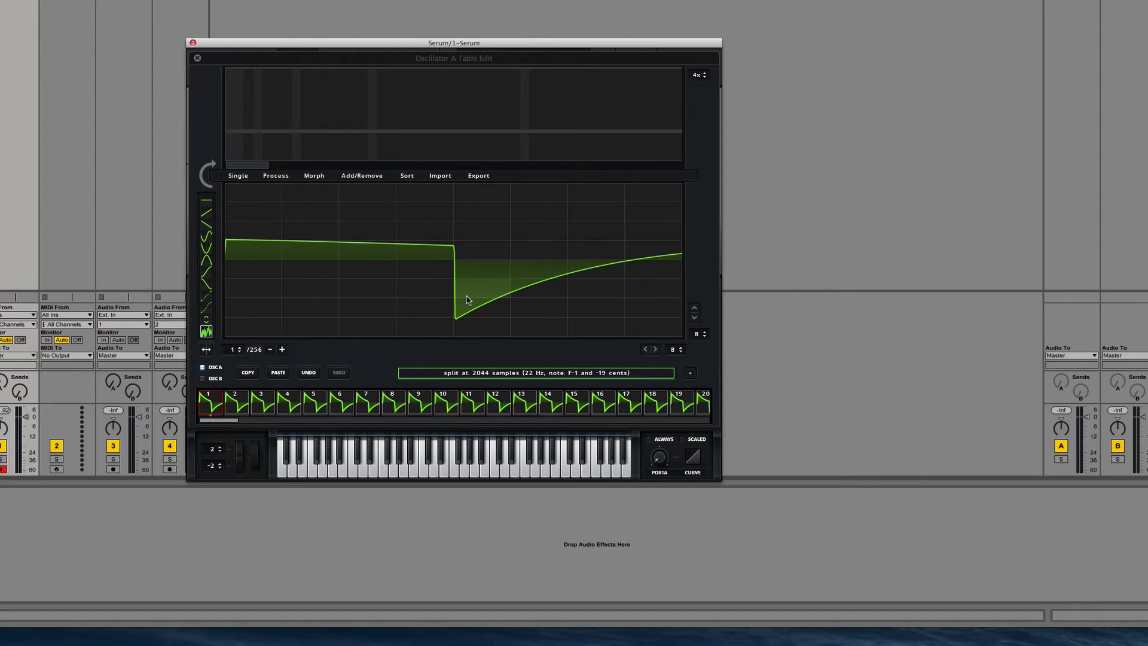
pyautogui.click(488, 372)
pyautogui.write('2')
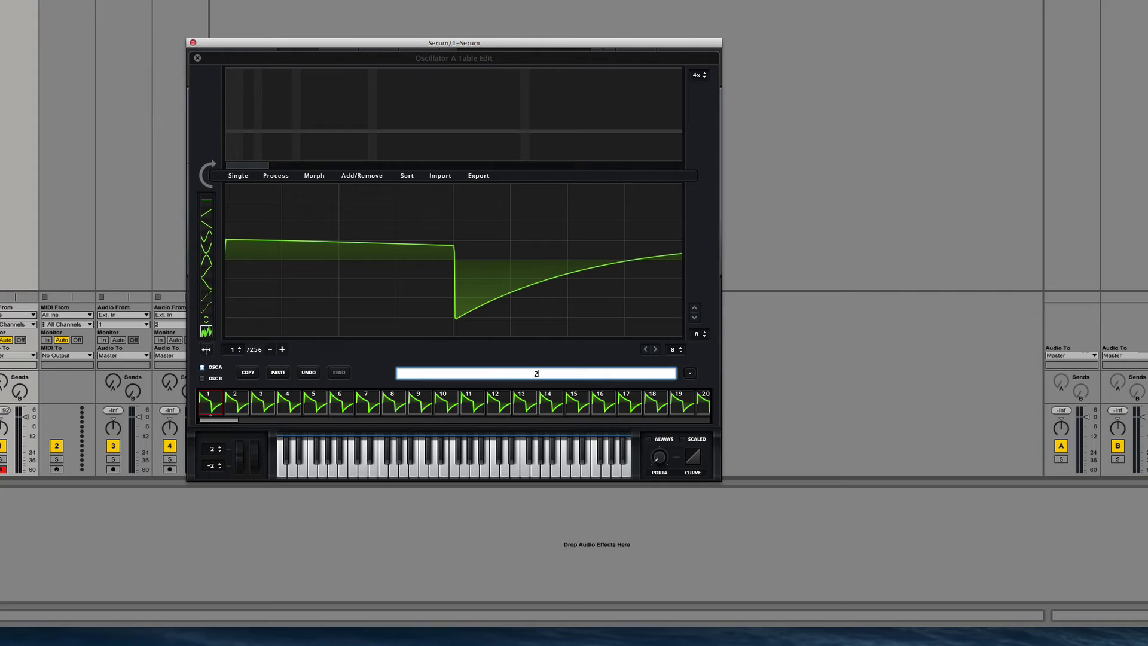
pyautogui.write('043')
pyautogui.press('Return')
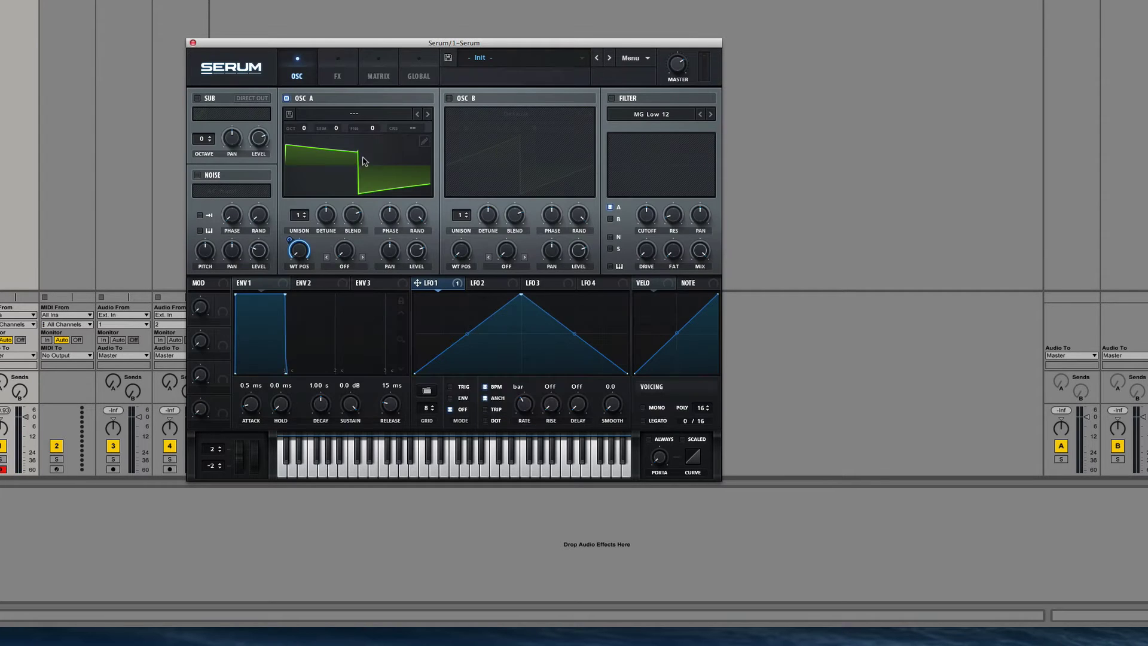
# Step: Load the factory Massive Square-Saw I wavetable into oscillator A
pyautogui.click(355, 114)
pyautogui.moveTo(335, 159)
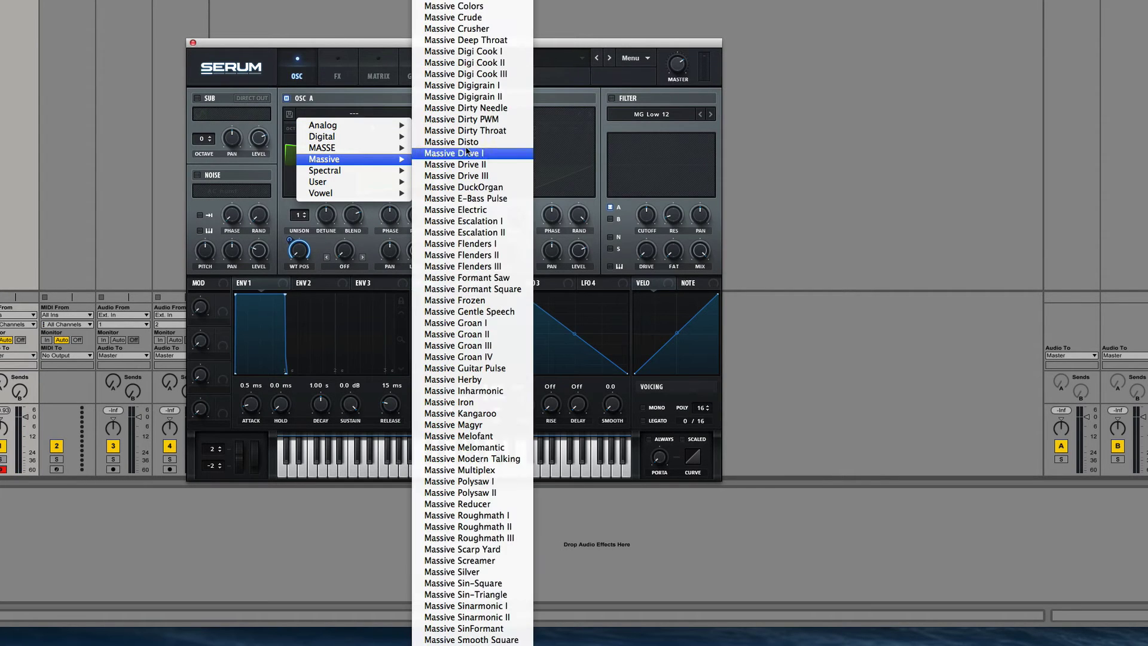
pyautogui.click(467, 153)
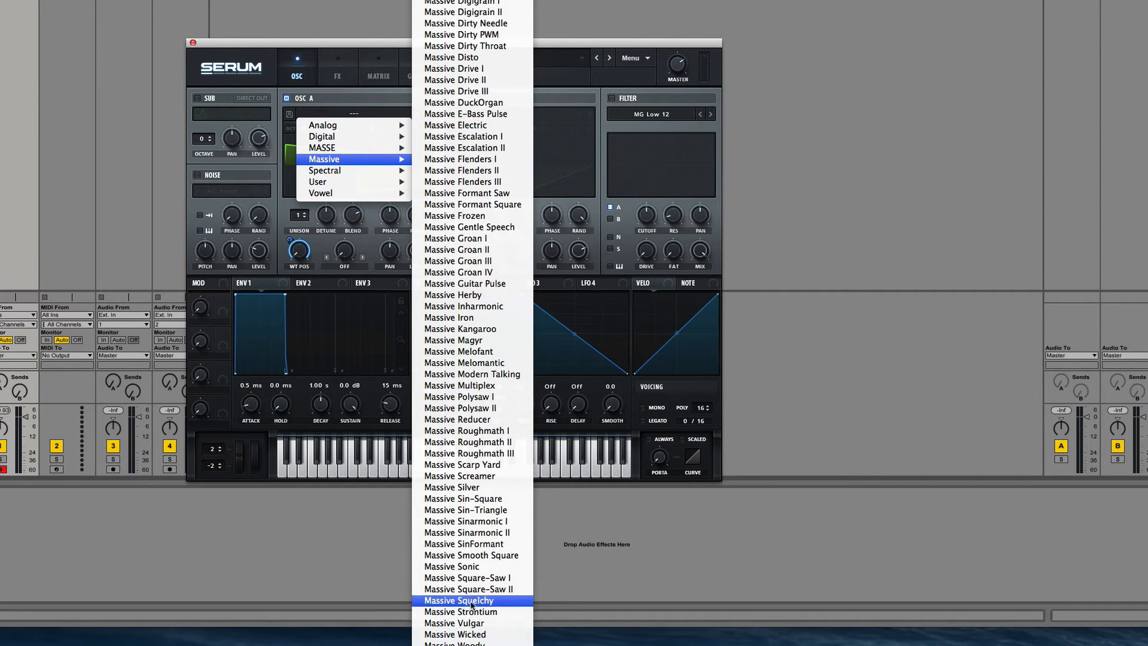
pyautogui.click(472, 576)
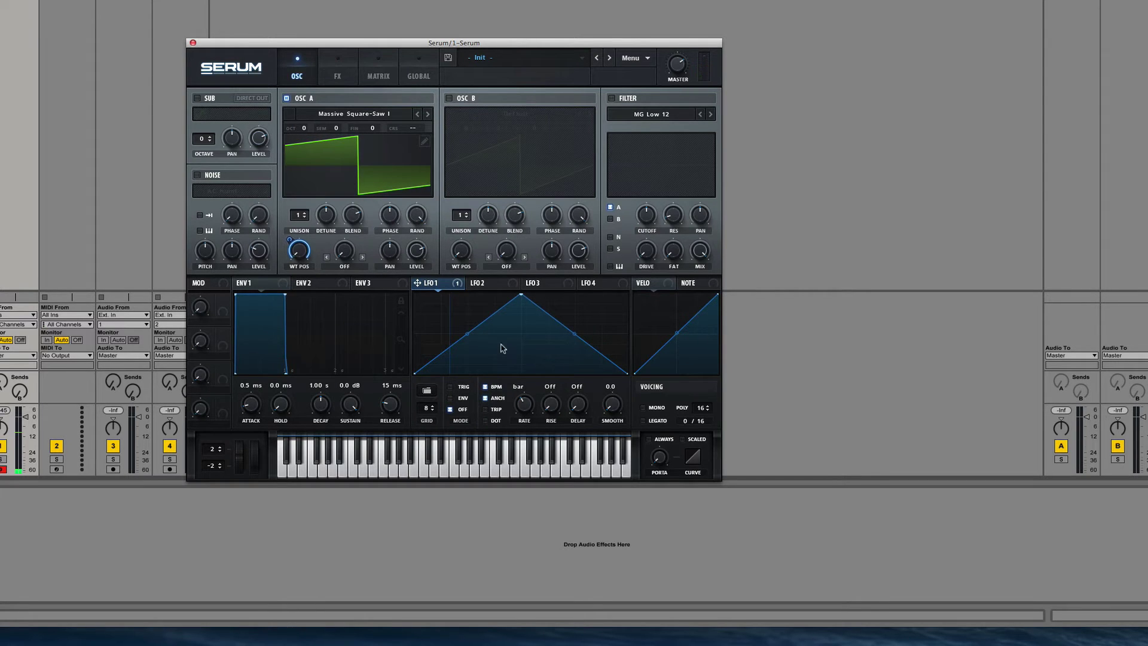
# Step: Set the table split to 2044 samples and import Square-Saw I 44.1khz Phase 2.wav as frames
pyautogui.click(424, 142)
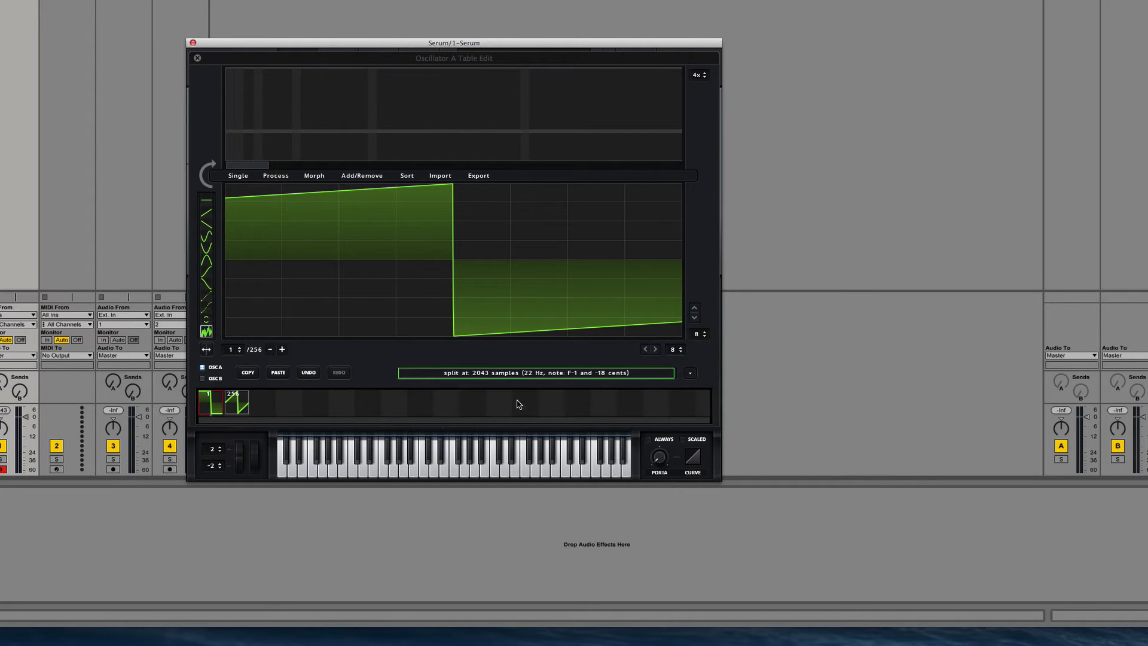
pyautogui.click(512, 375)
pyautogui.write('20')
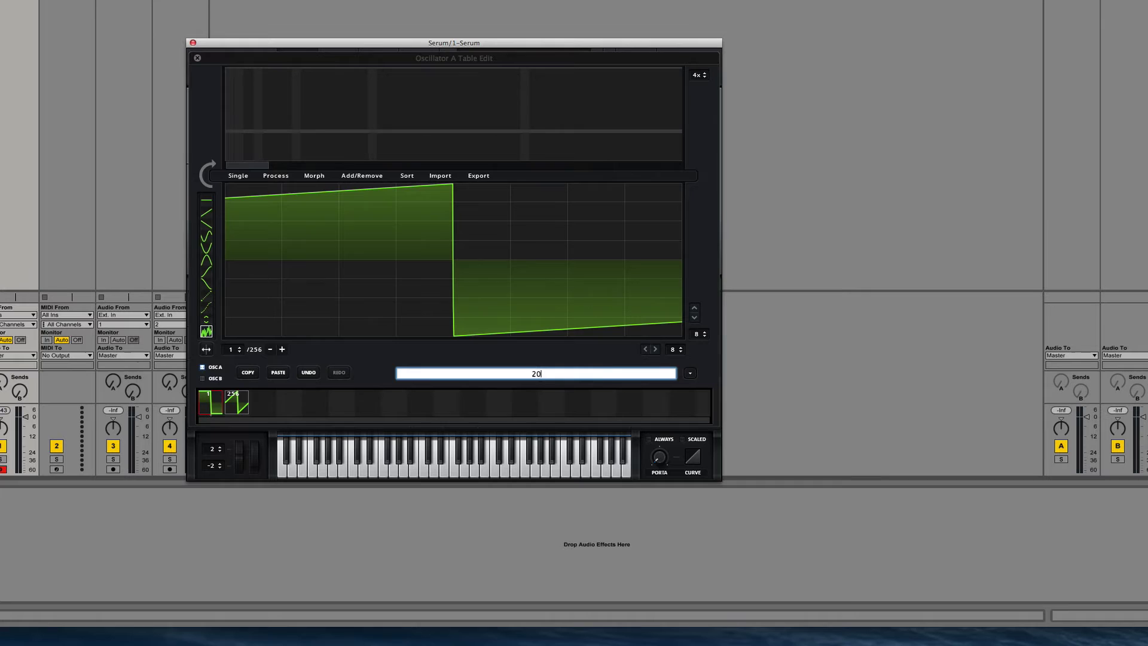
pyautogui.write('44')
pyautogui.press('Return')
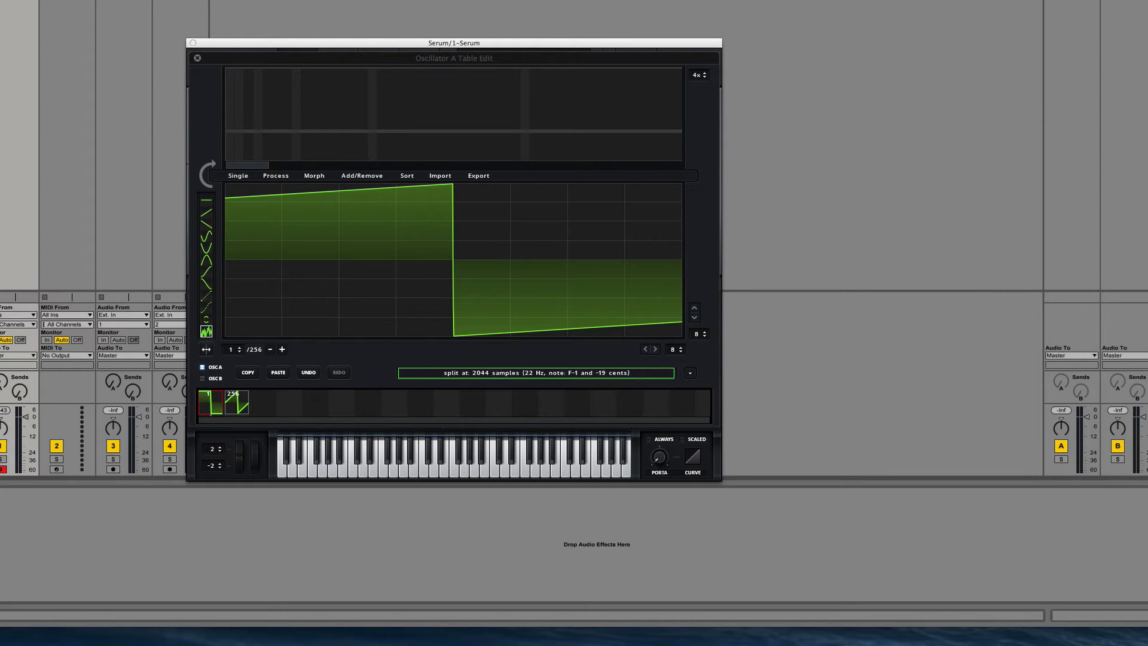
pyautogui.moveTo(747, 292); pyautogui.dragTo(538, 274)
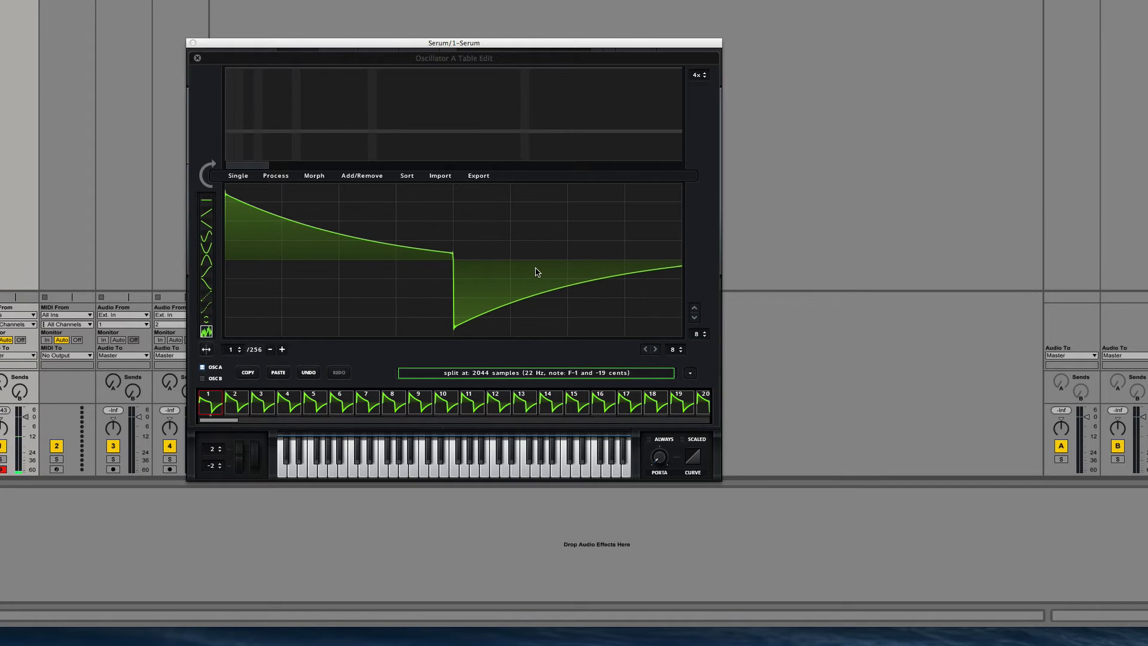
pyautogui.click(238, 177)
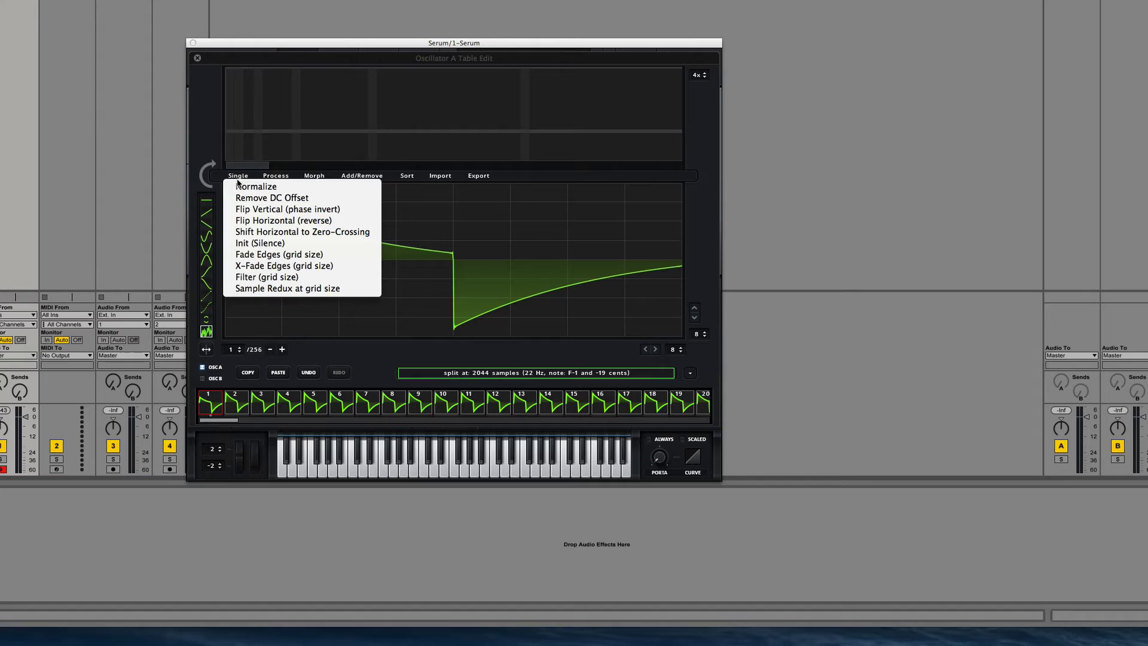
pyautogui.click(304, 197)
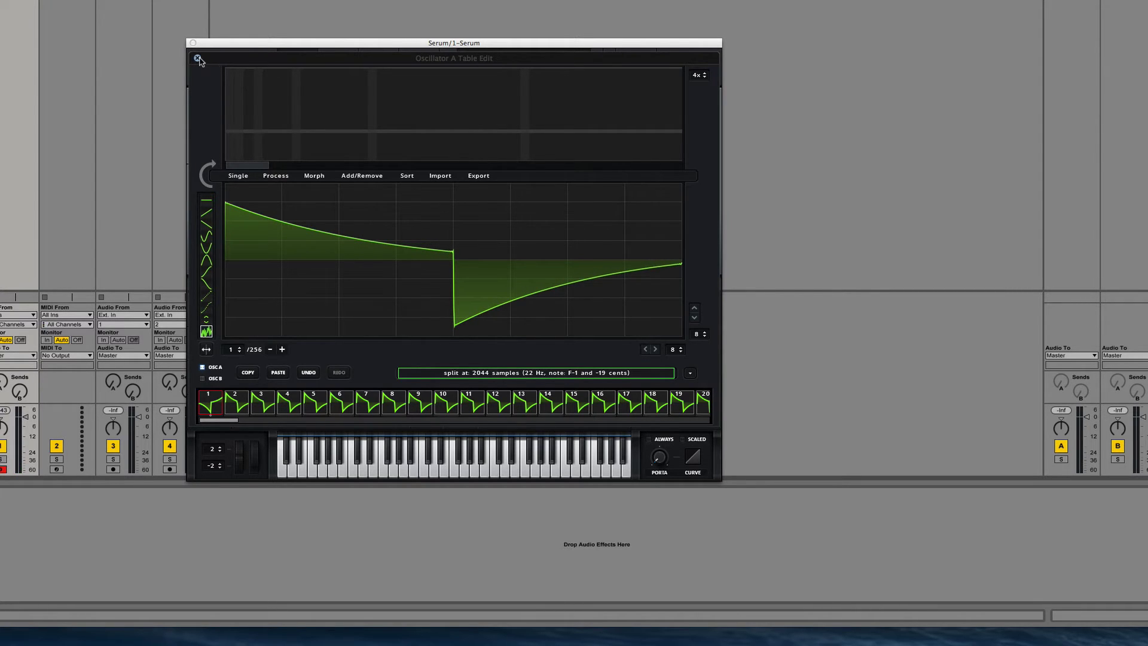
pyautogui.click(238, 176)
pyautogui.click(240, 220)
pyautogui.click(242, 176)
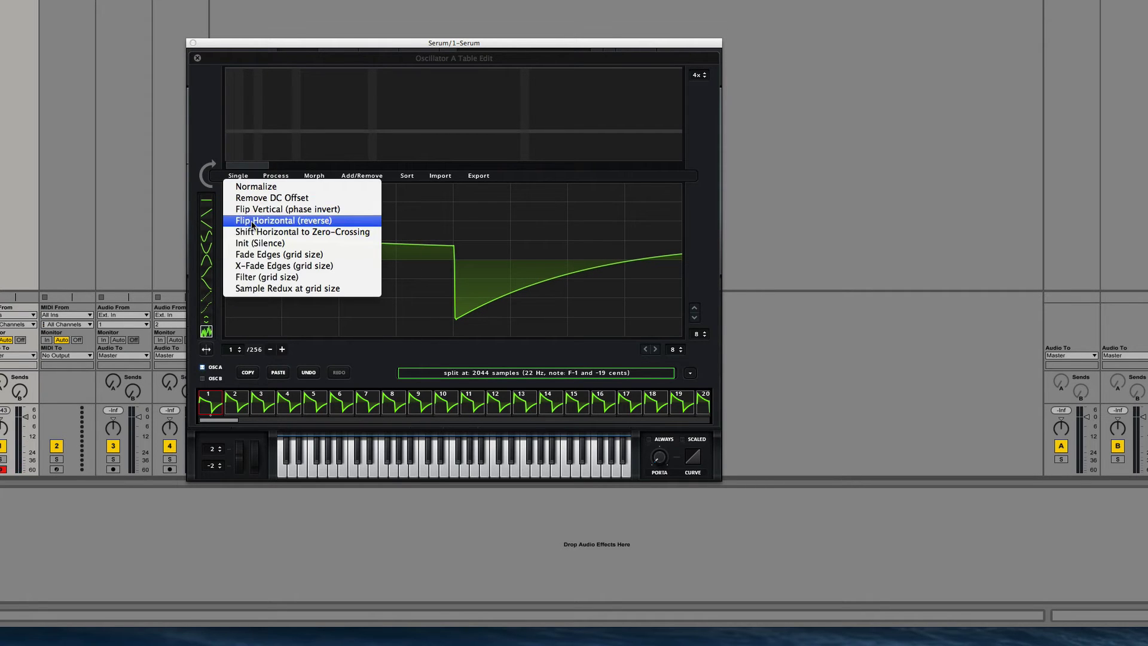
pyautogui.click(249, 221)
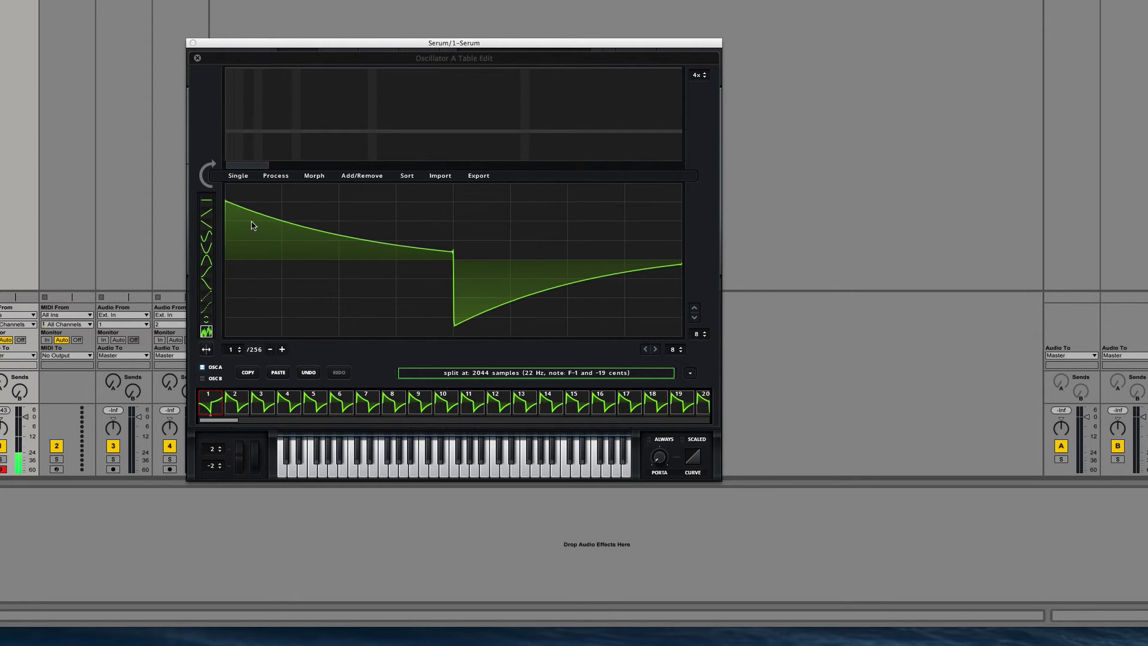
pyautogui.click(239, 176)
pyautogui.click(261, 219)
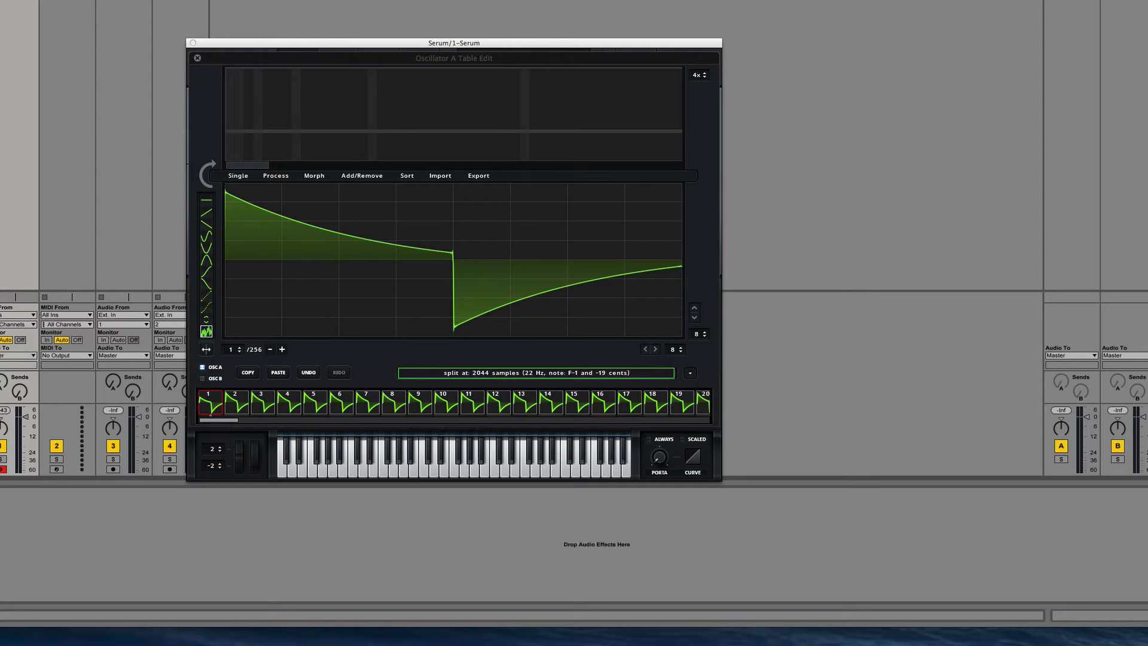
# Step: Import another resampled WAV, view frame 2 of 256, and open the waveform's edit menu
pyautogui.moveTo(891, 272); pyautogui.dragTo(505, 278)
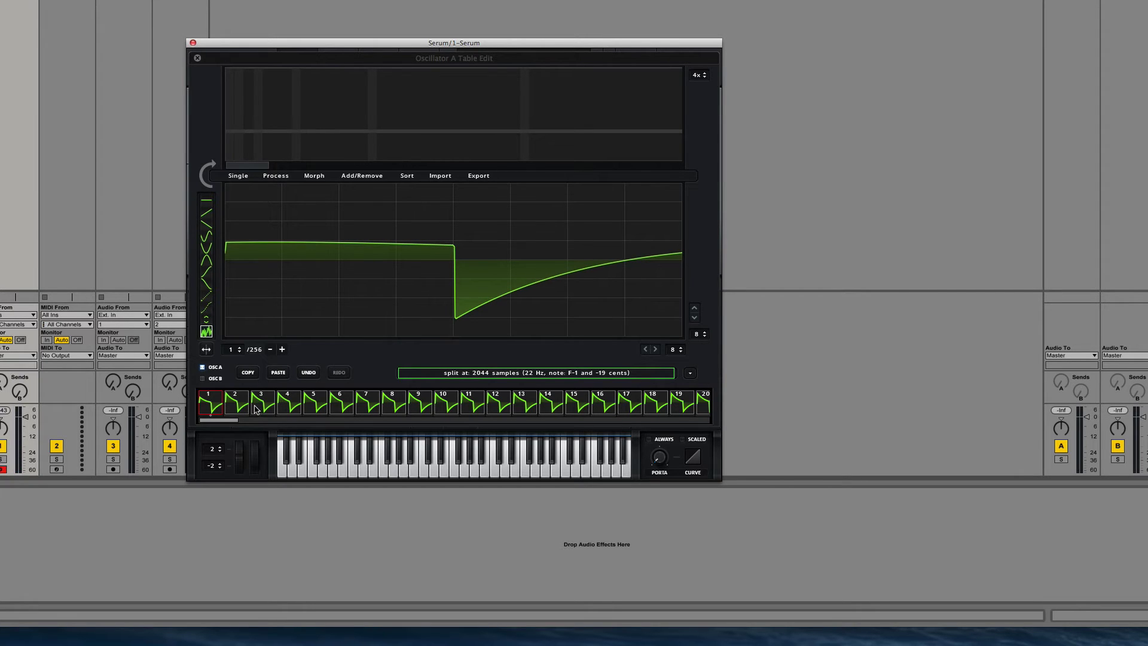
pyautogui.click(232, 409)
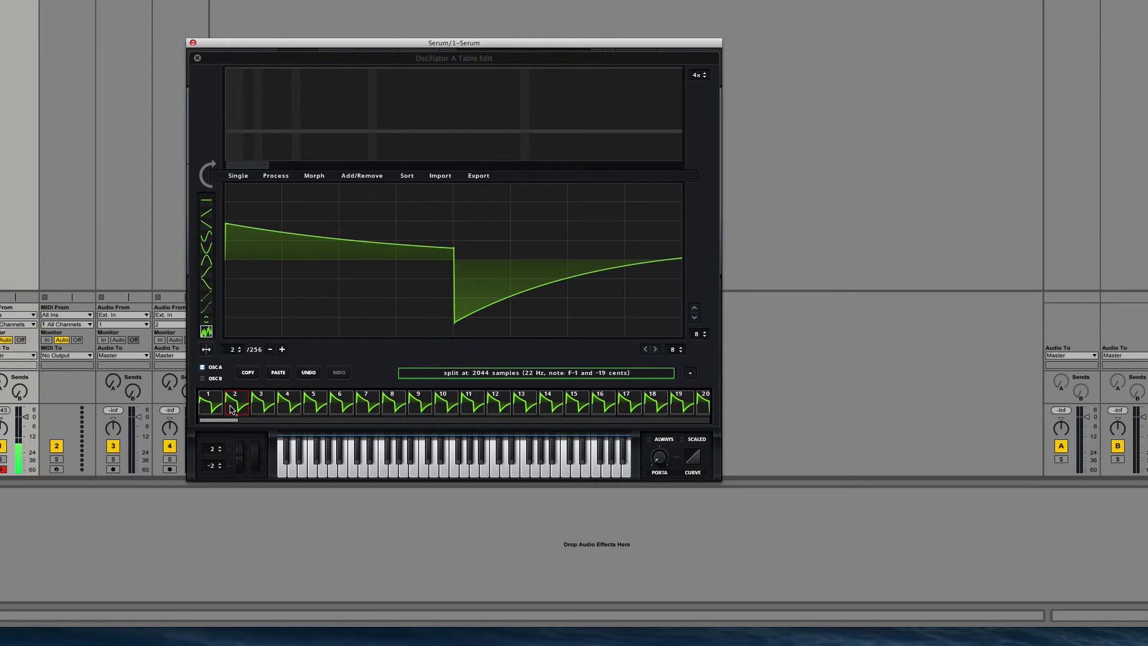
pyautogui.press('XF86AudioRaiseVolume')
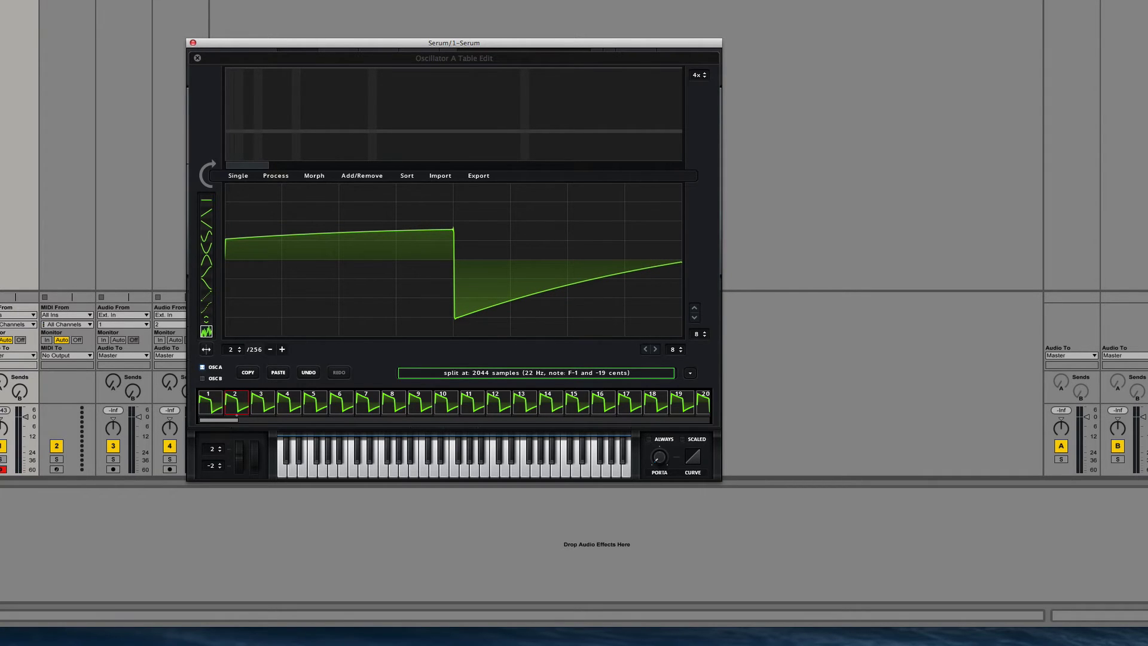
pyautogui.rightClick(564, 275)
pyautogui.click(564, 276)
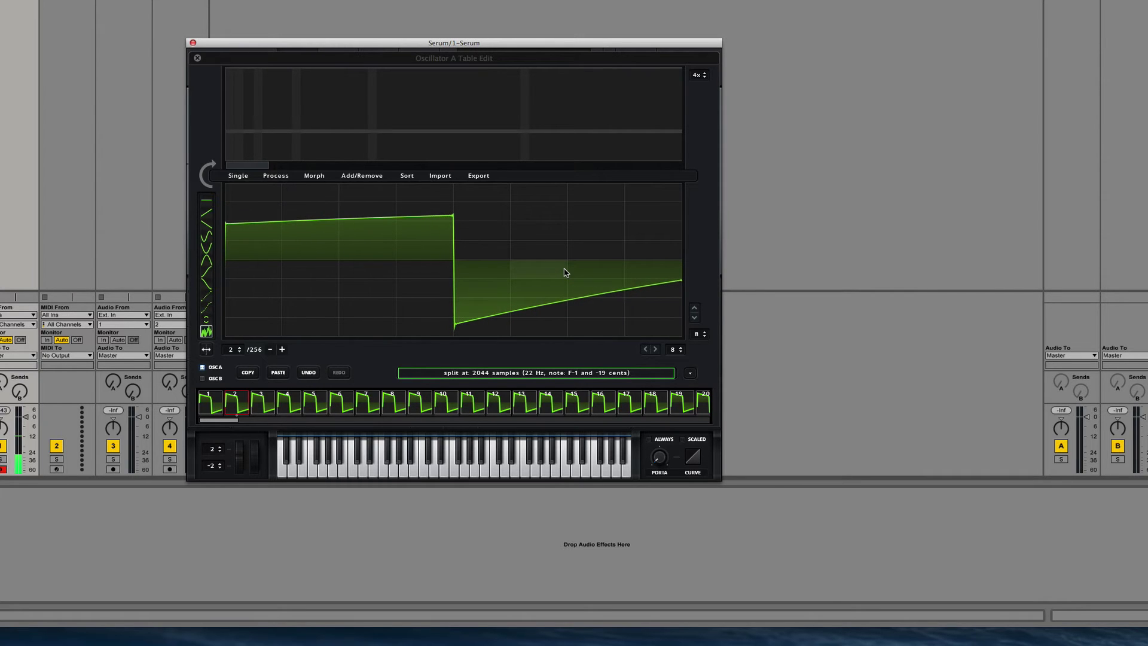
# Step: Place Serum's Oscillator A table editor at the left edge beside the Massive Waveforms copy folder
pyautogui.press('super+Tab')
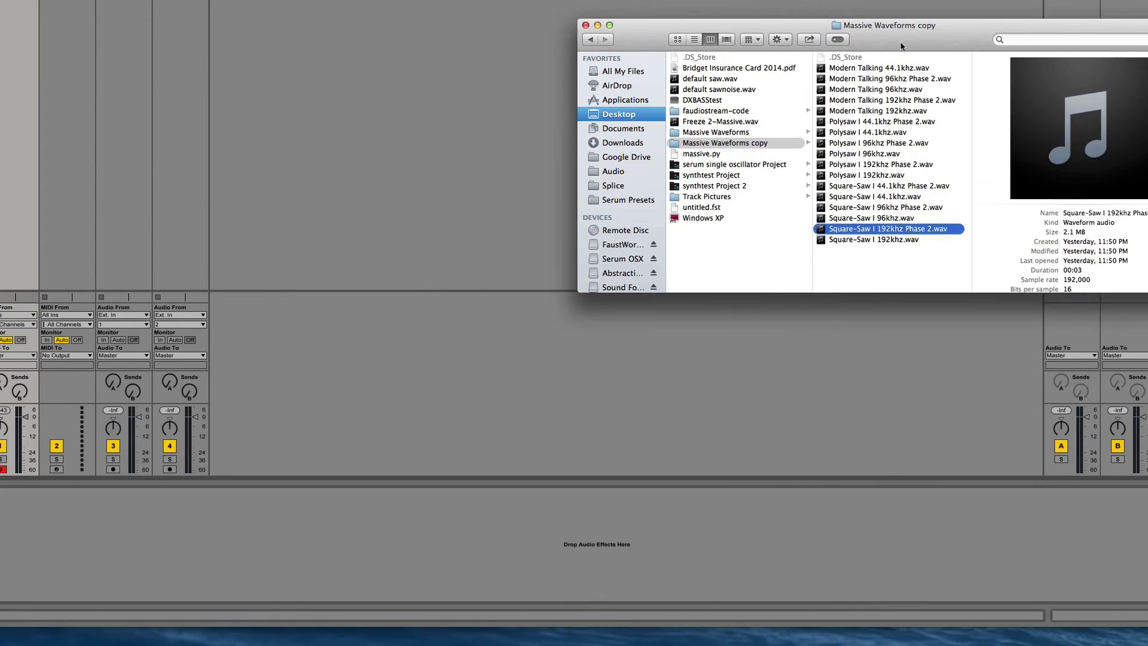
pyautogui.click(327, 46)
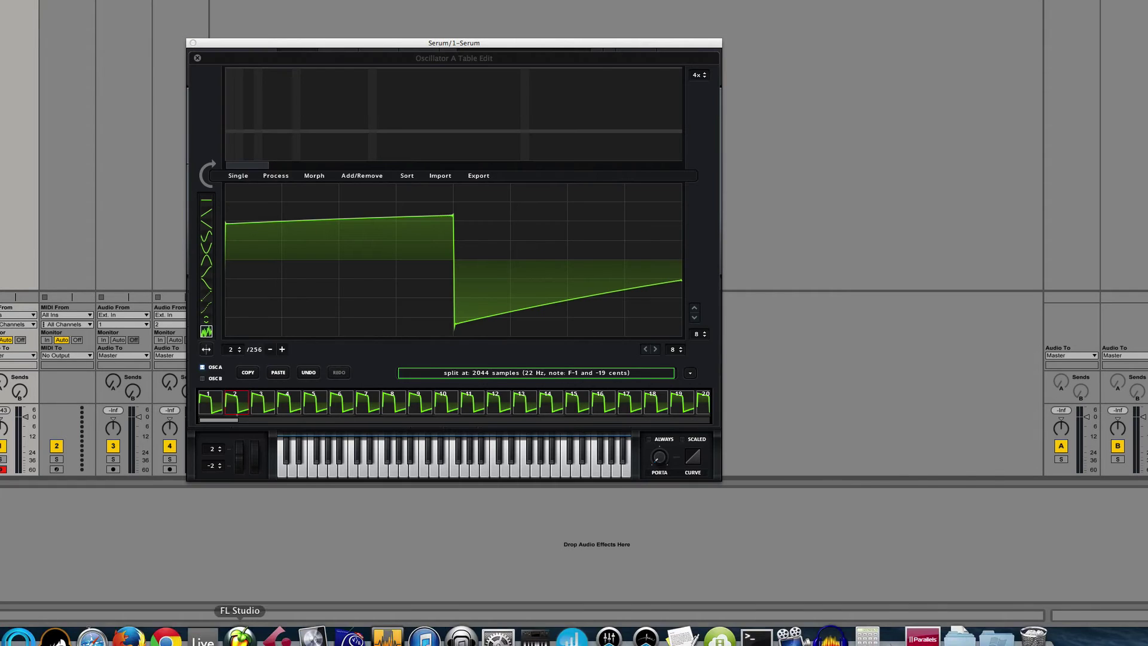
pyautogui.click(1070, 635)
pyautogui.press('super+Tab')
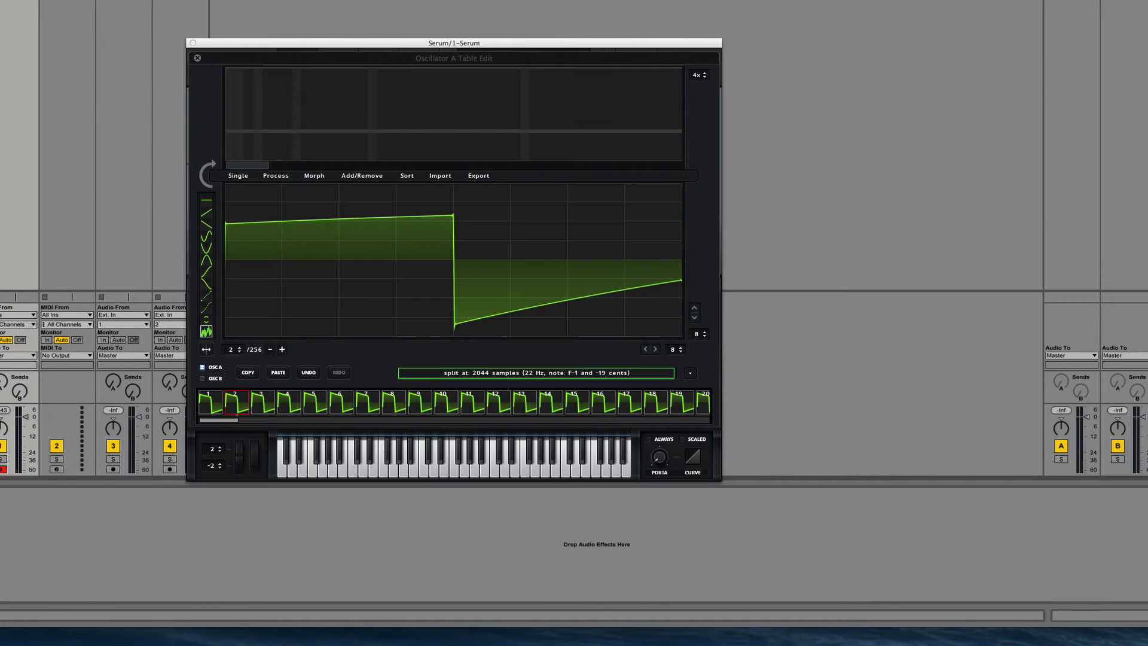
pyautogui.moveTo(1144, 620); pyautogui.dragTo(1096, 377)
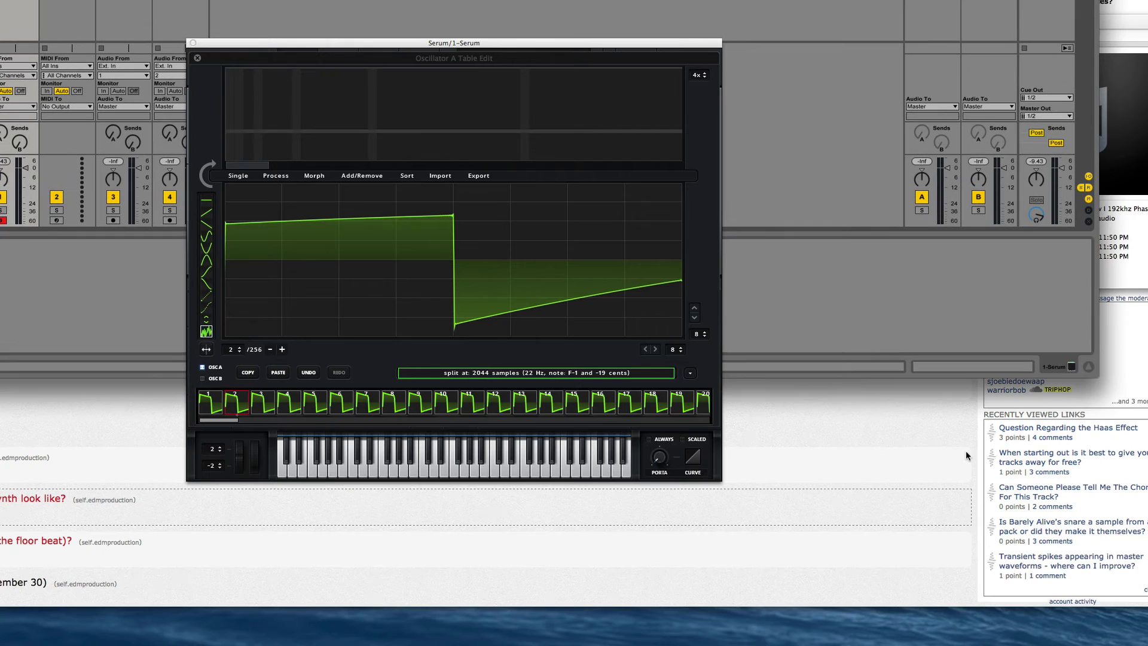
pyautogui.press('super+Tab')
pyautogui.moveTo(1143, 291); pyautogui.dragTo(1088, 367)
pyautogui.click(650, 271)
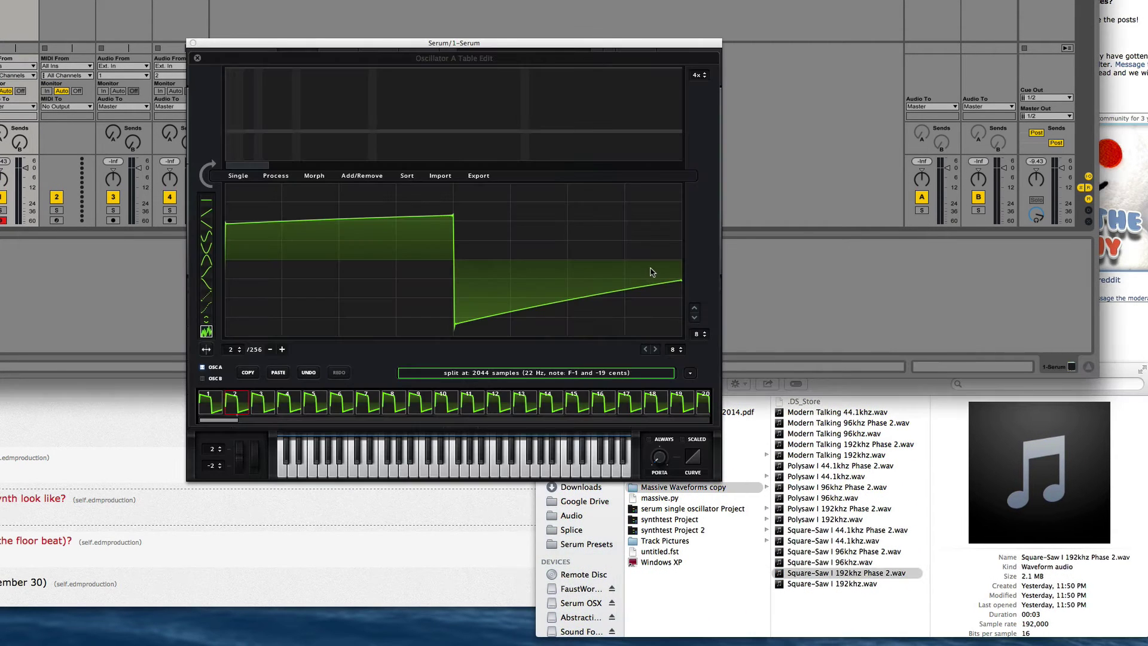
pyautogui.moveTo(508, 41); pyautogui.dragTo(324, 67)
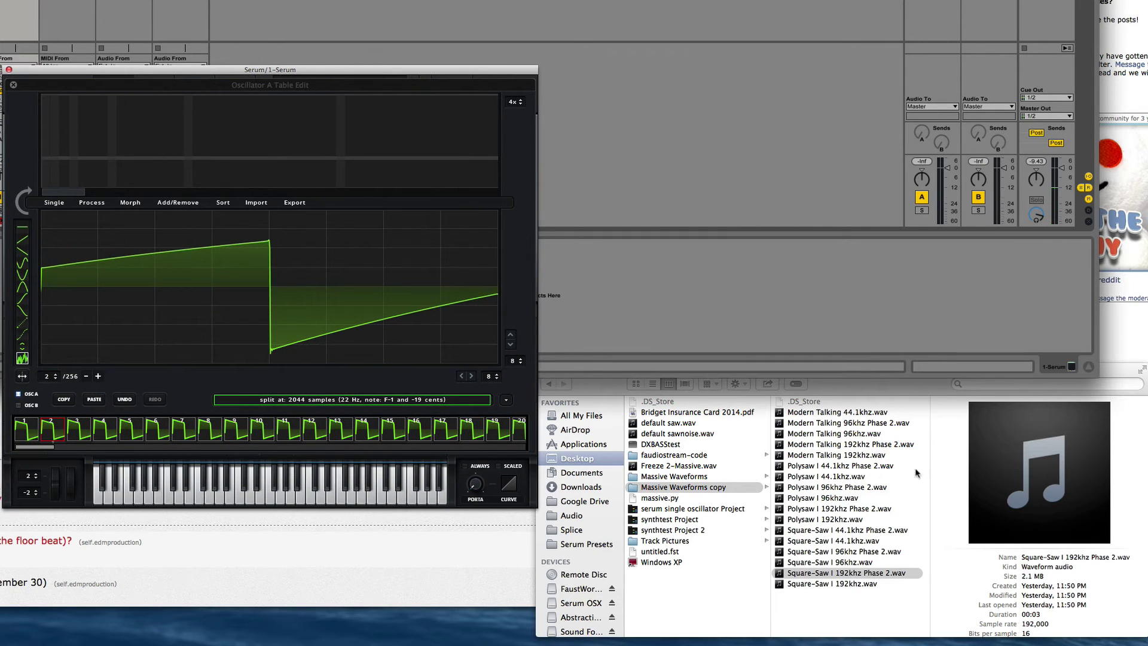
# Step: Load Square-Saw I 44.1khz Phase 2.wav into Osc A's table editor
pyautogui.click(861, 530)
pyautogui.click(861, 529)
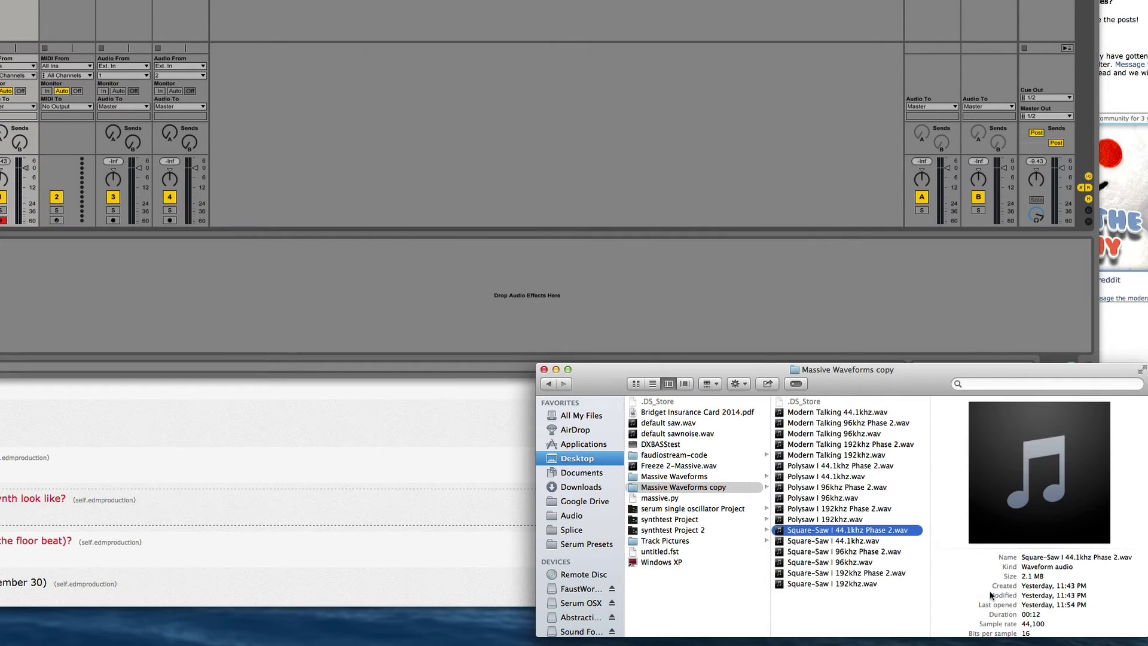
pyautogui.click(659, 288)
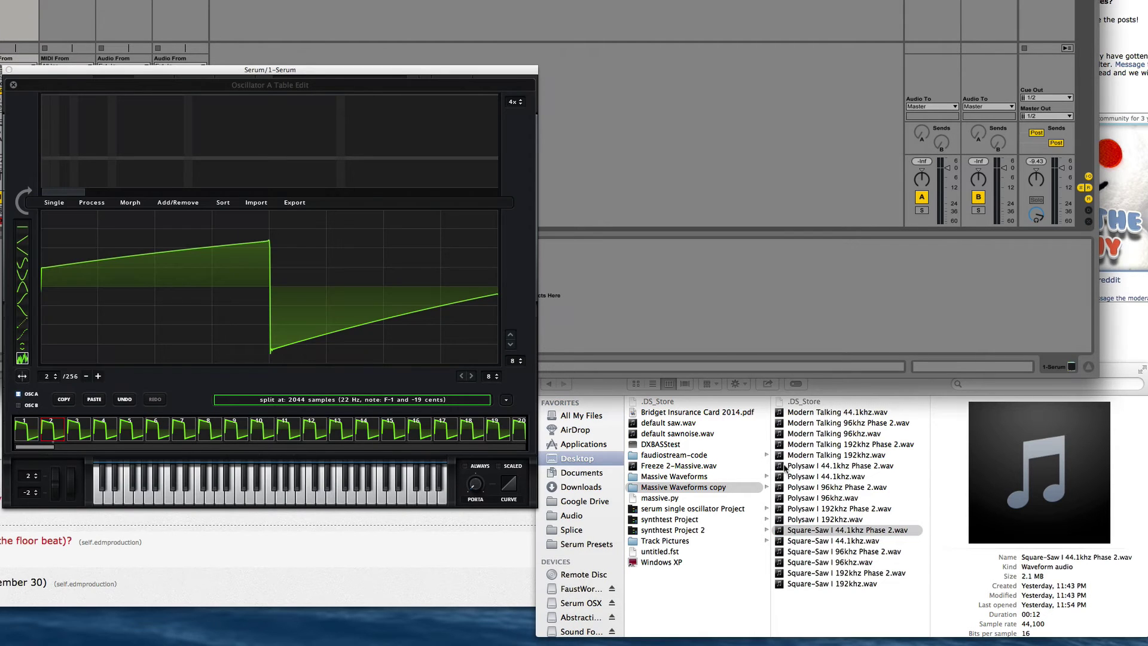
pyautogui.moveTo(692, 493); pyautogui.dragTo(215, 357)
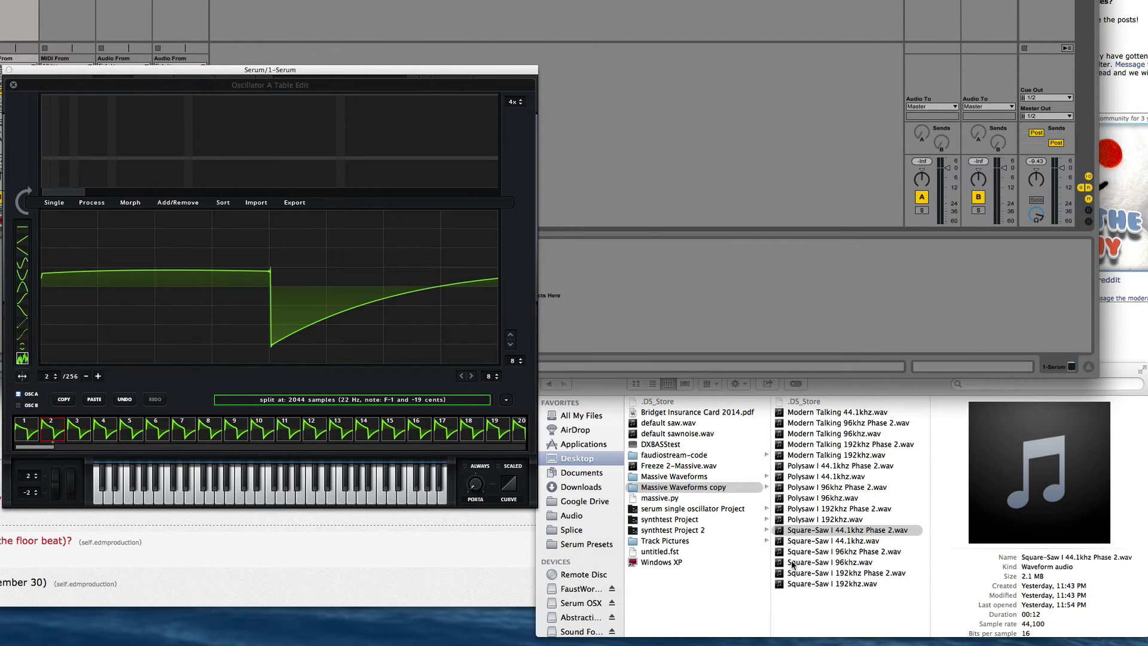
# Step: Load the 96khz and then the 192khz Square-Saw Phase 2 files into the table
pyautogui.moveTo(811, 564); pyautogui.dragTo(515, 397)
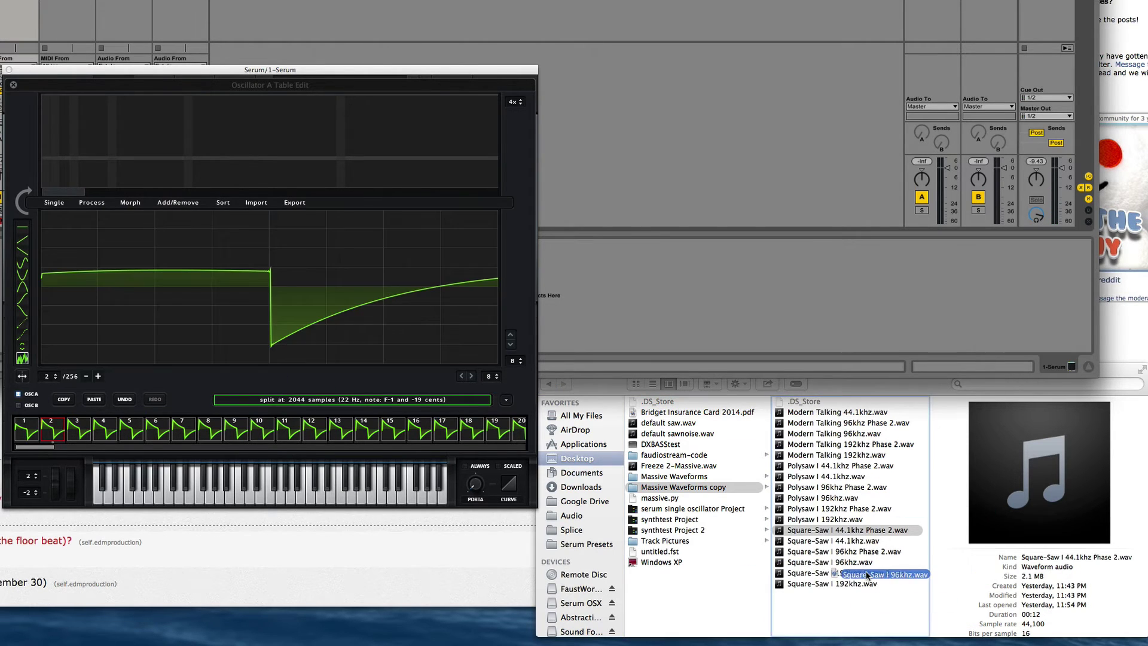
pyautogui.click(861, 551)
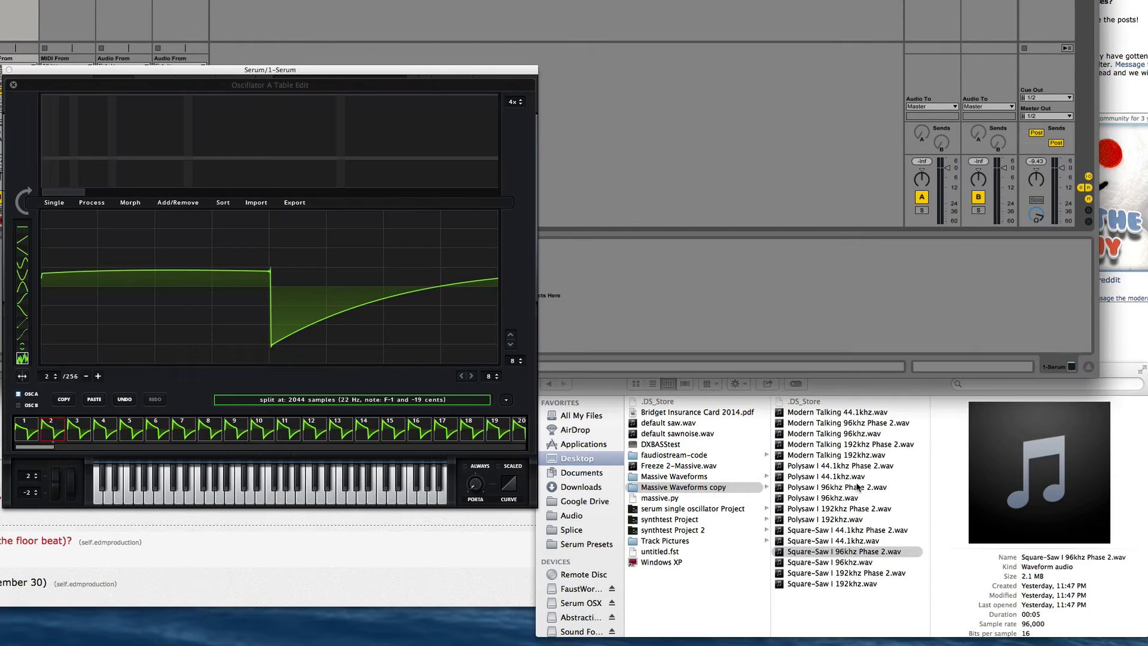
pyautogui.moveTo(860, 551); pyautogui.dragTo(288, 323)
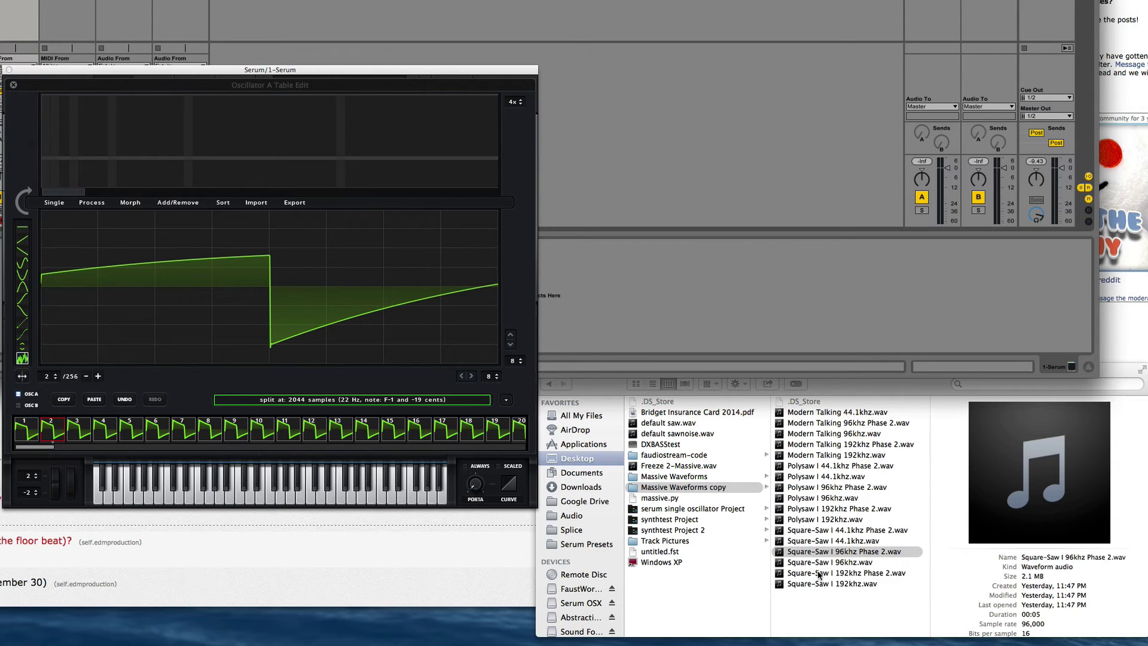
pyautogui.moveTo(881, 575); pyautogui.dragTo(305, 300)
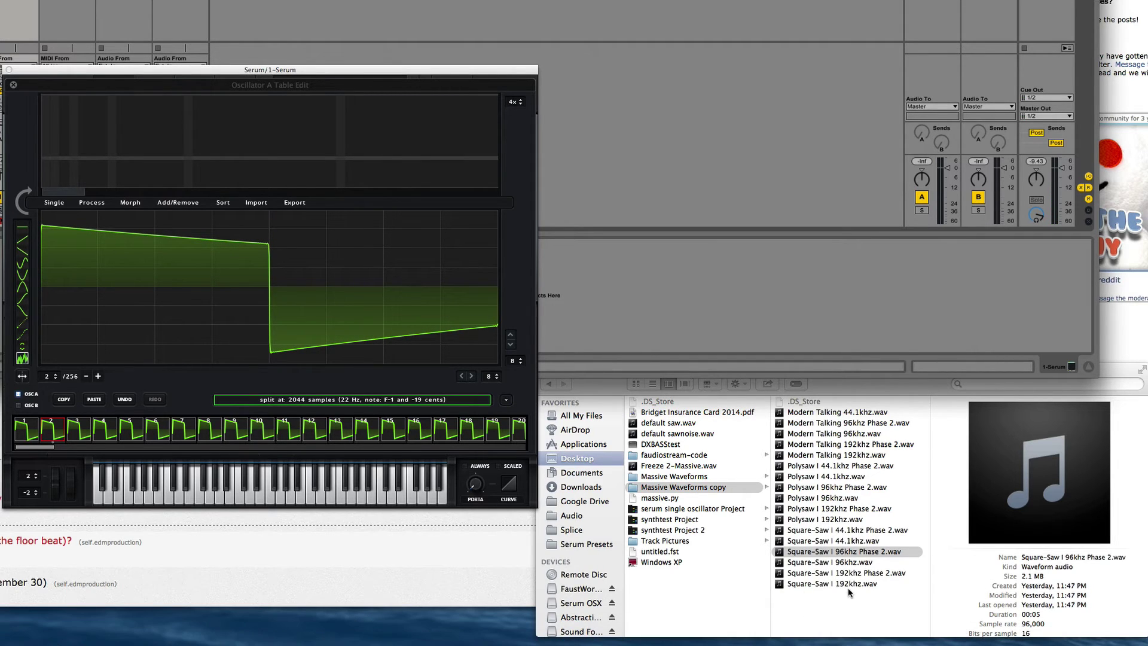
# Step: Load the next Square-Saw WAV into Osc A's wavetable, split at 2044 samples
pyautogui.moveTo(849, 586); pyautogui.dragTo(269, 288)
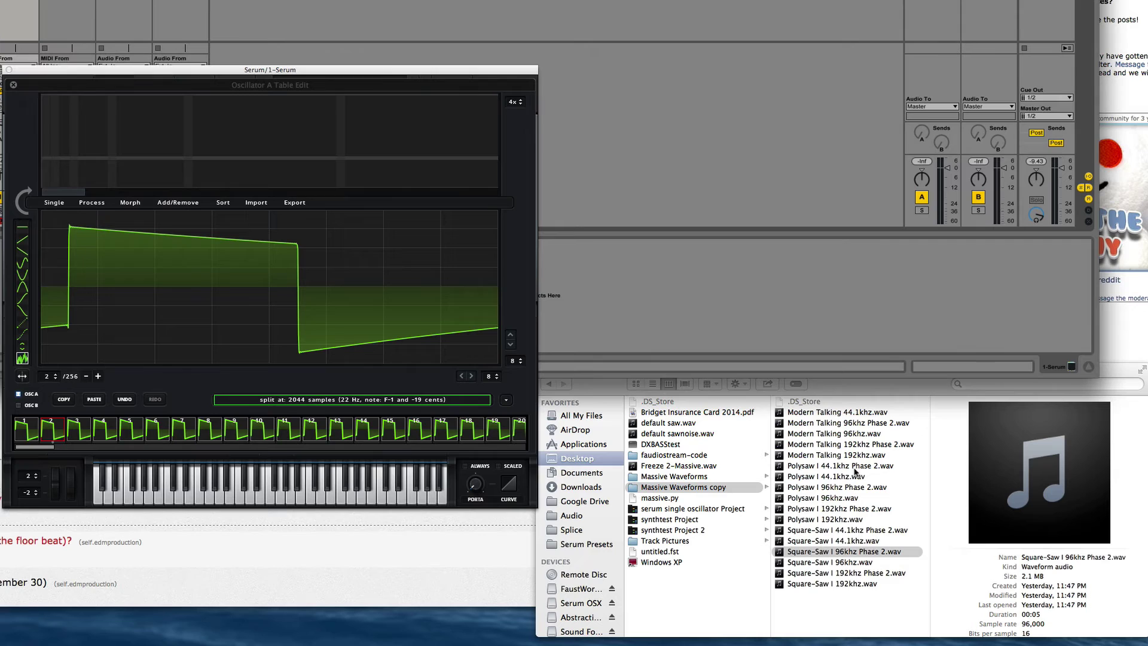
# Step: Import two Polysaw WAVs, splitting the first at 2043 samples and the second at 2044
pyautogui.moveTo(848, 470); pyautogui.dragTo(263, 313)
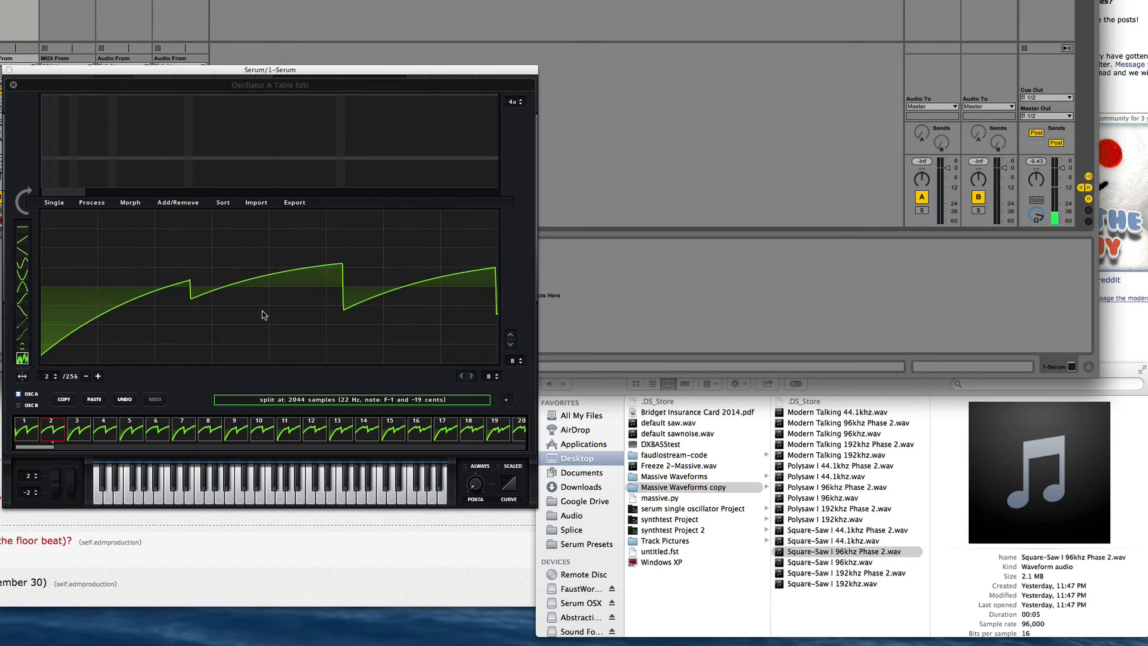
pyautogui.click(280, 400)
pyautogui.write('2')
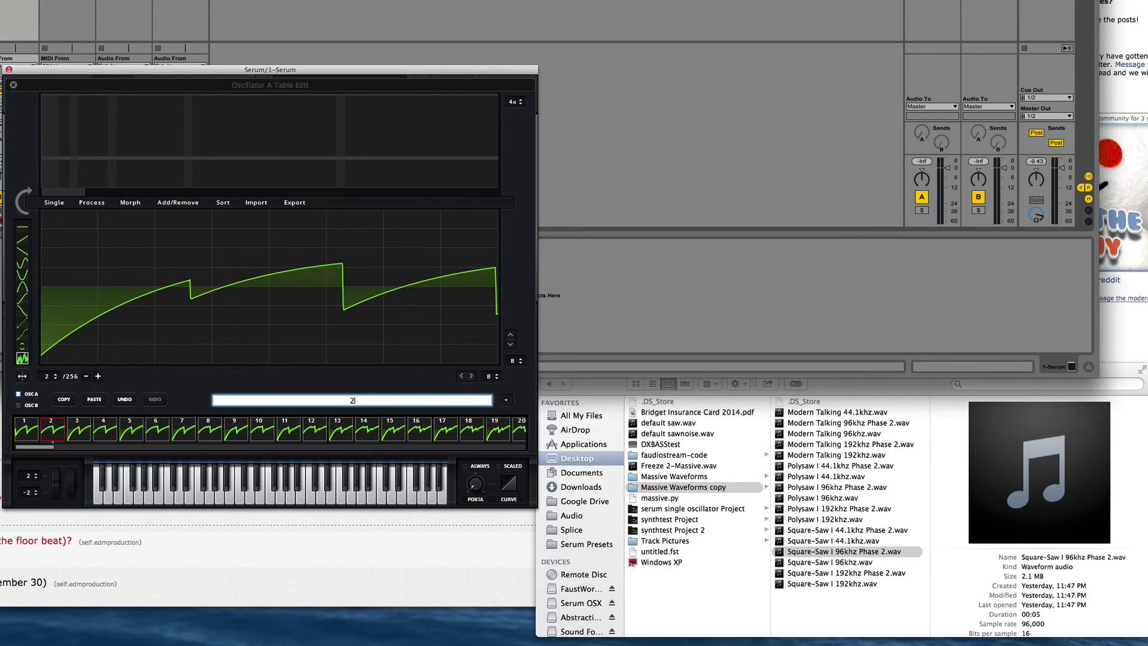
pyautogui.write('043')
pyautogui.press('Return')
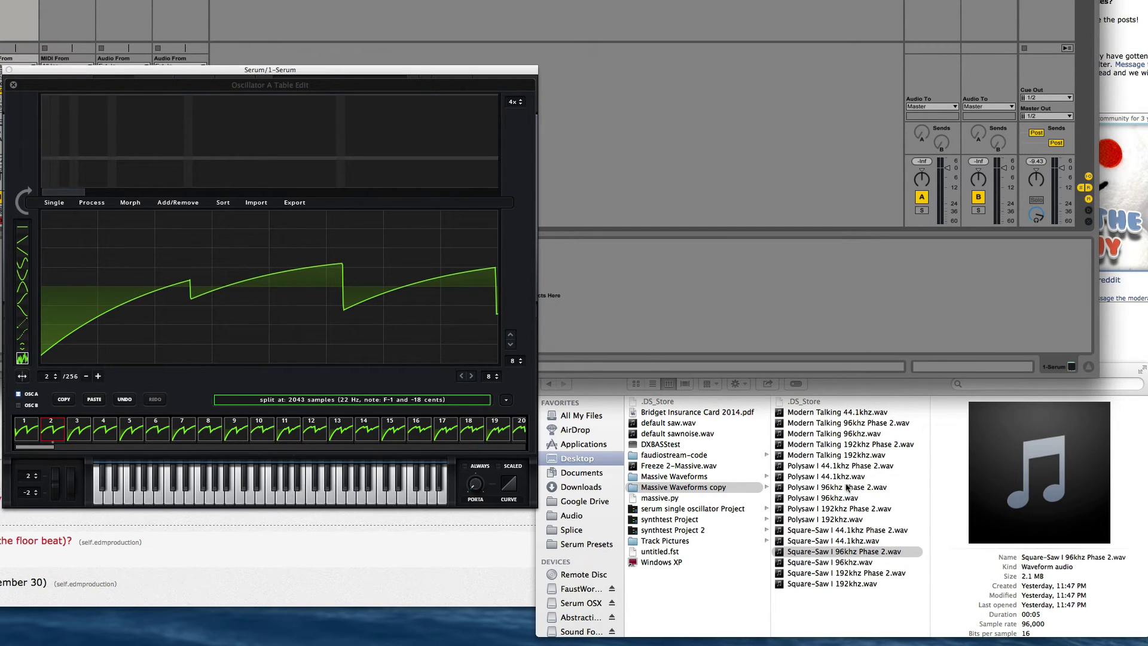
pyautogui.moveTo(842, 551); pyautogui.dragTo(392, 329)
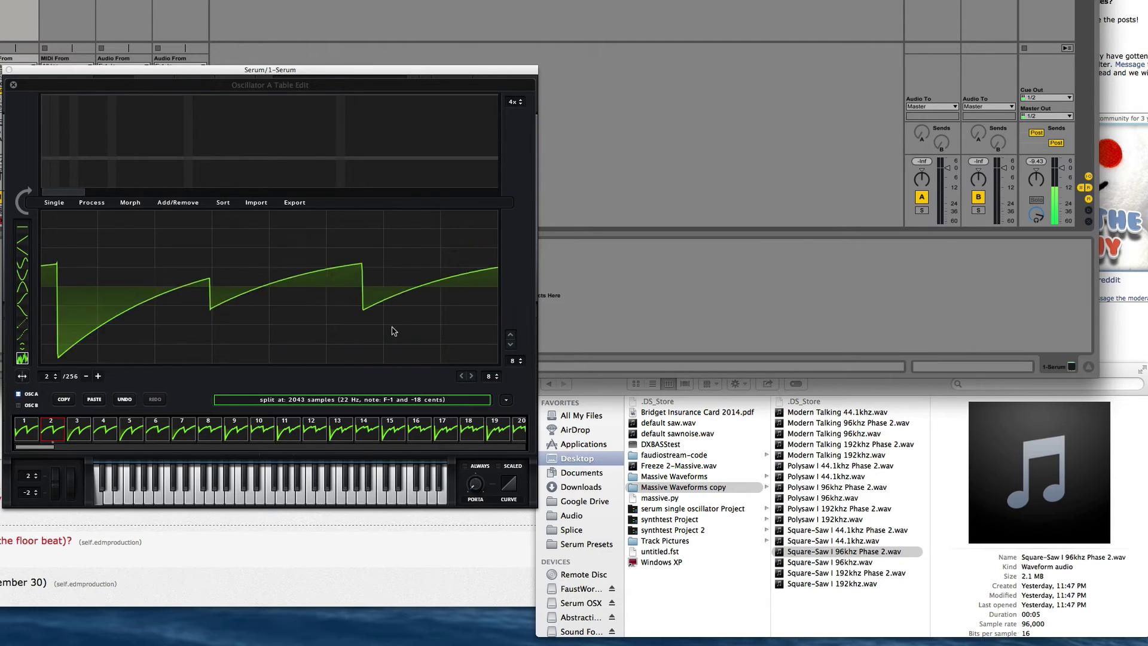
pyautogui.click(339, 400)
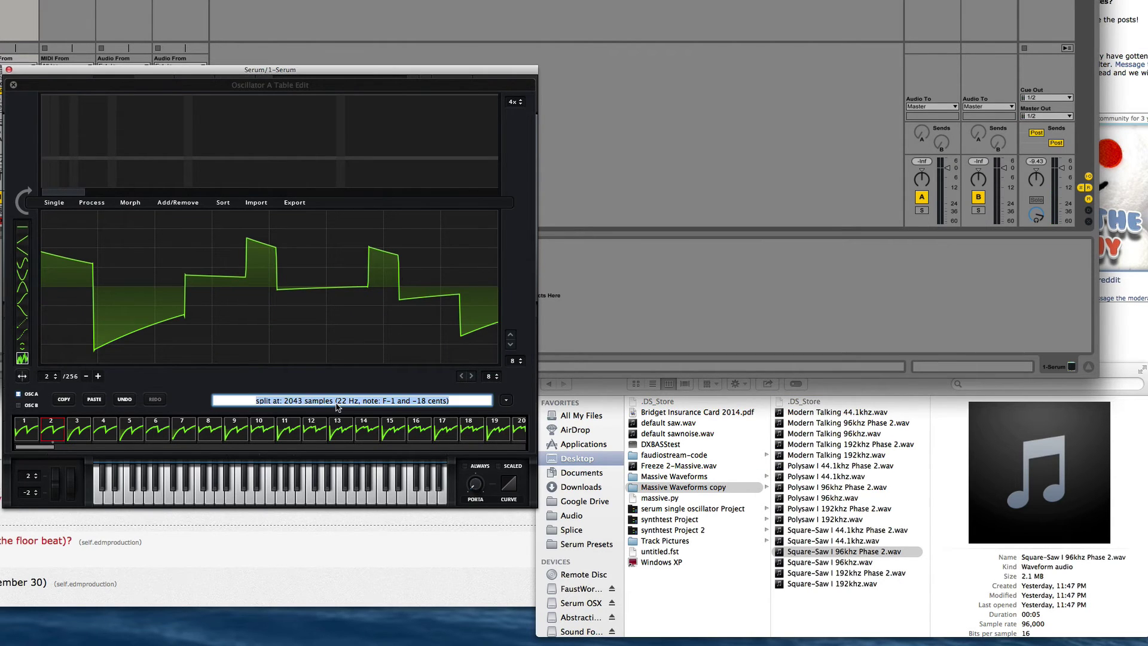
pyautogui.write('2044')
pyautogui.press('Return')
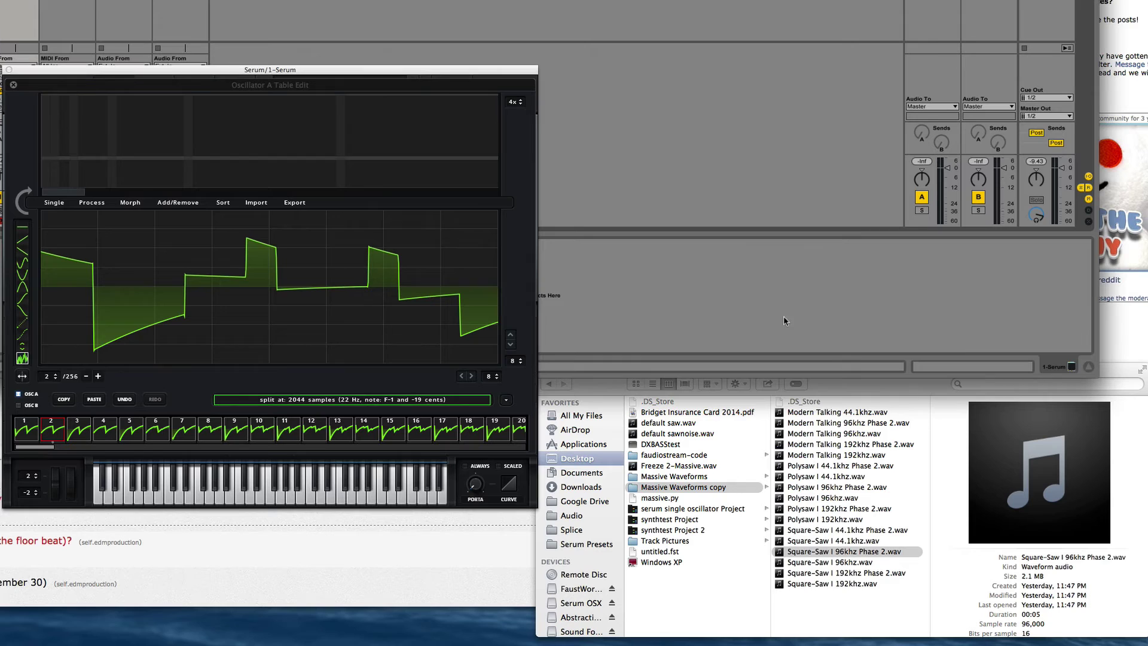
# Step: Load the remaining Polysaw WAVs in turn, ending with Polysaw I 192khz
pyautogui.moveTo(865, 468); pyautogui.dragTo(352, 292)
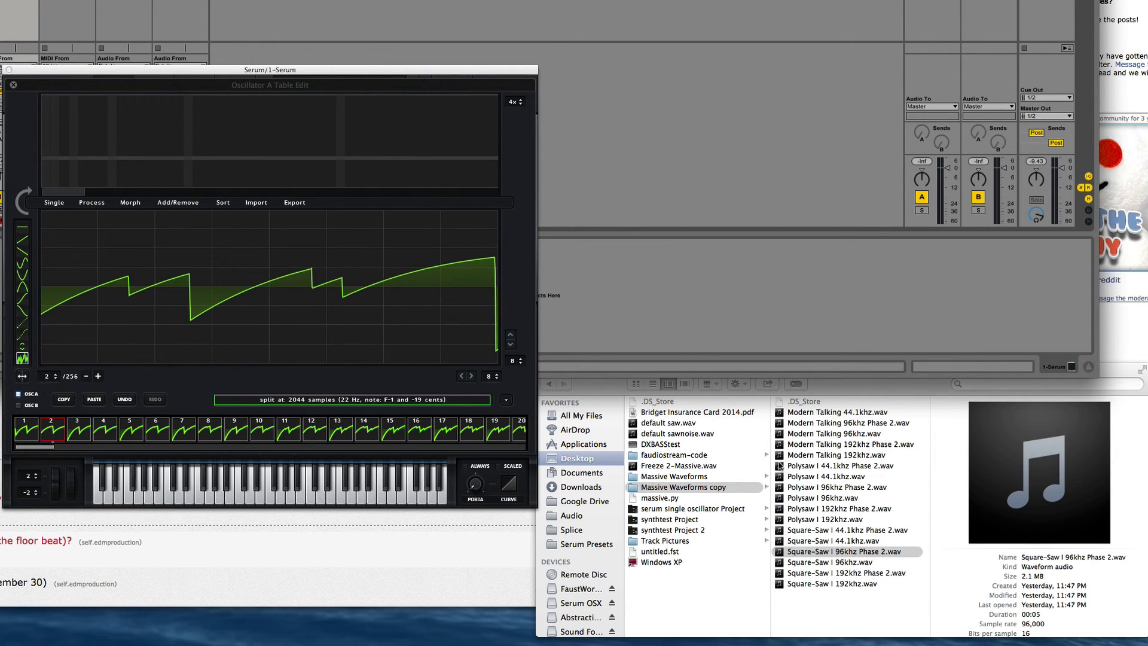
pyautogui.moveTo(843, 490); pyautogui.dragTo(395, 328)
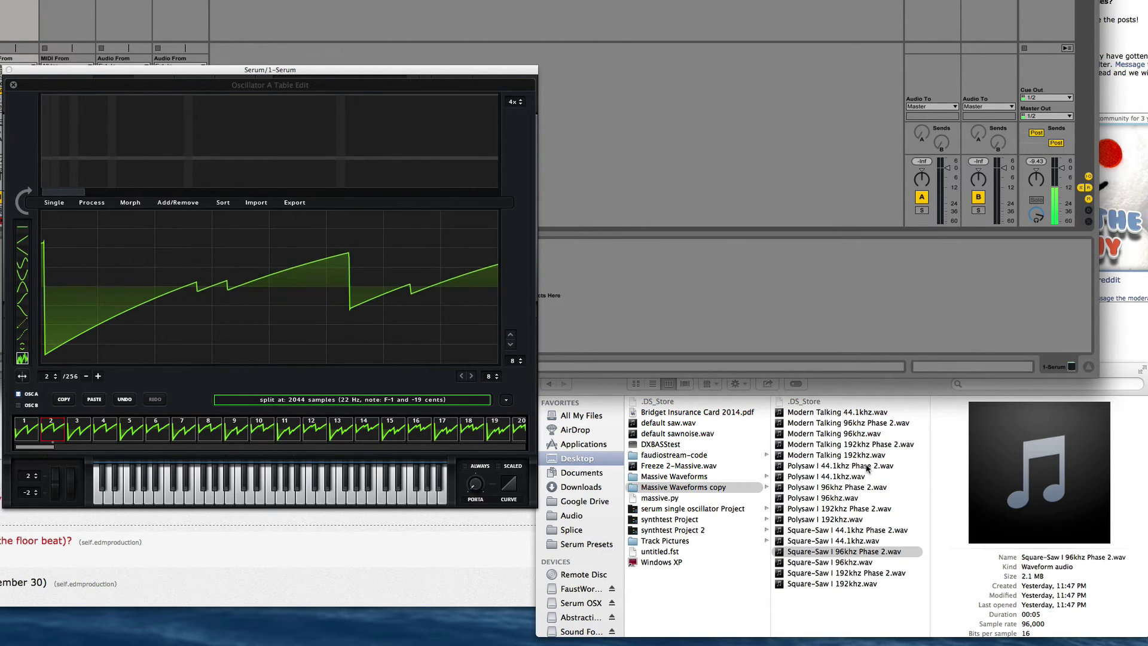
pyautogui.moveTo(867, 468); pyautogui.dragTo(293, 289)
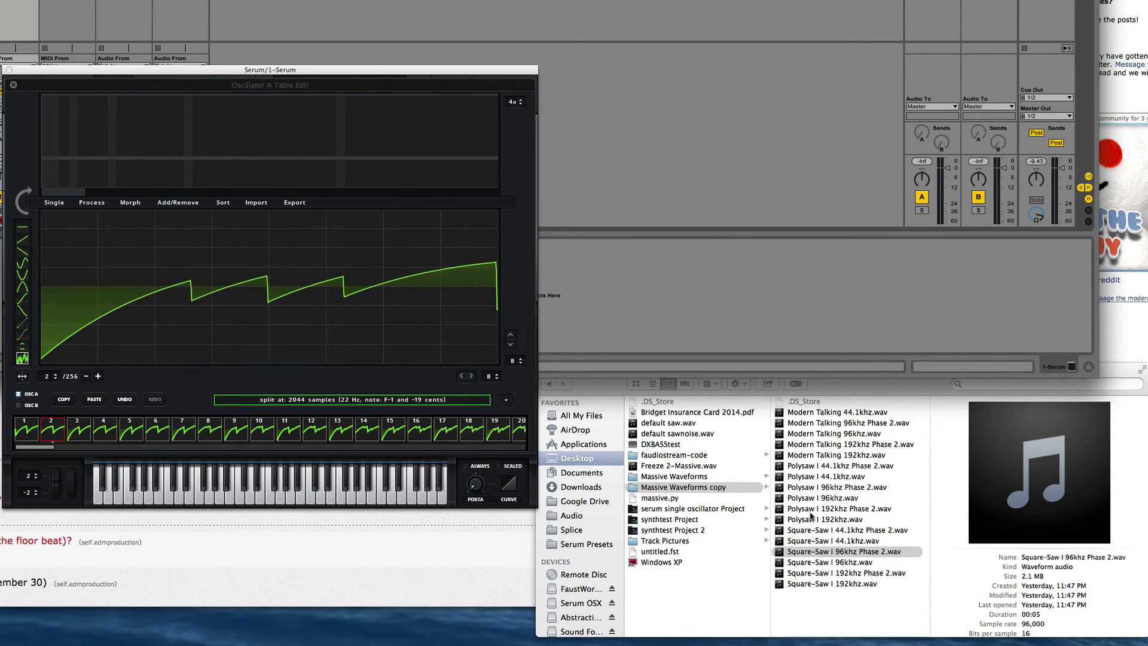
pyautogui.moveTo(844, 524); pyautogui.dragTo(434, 342)
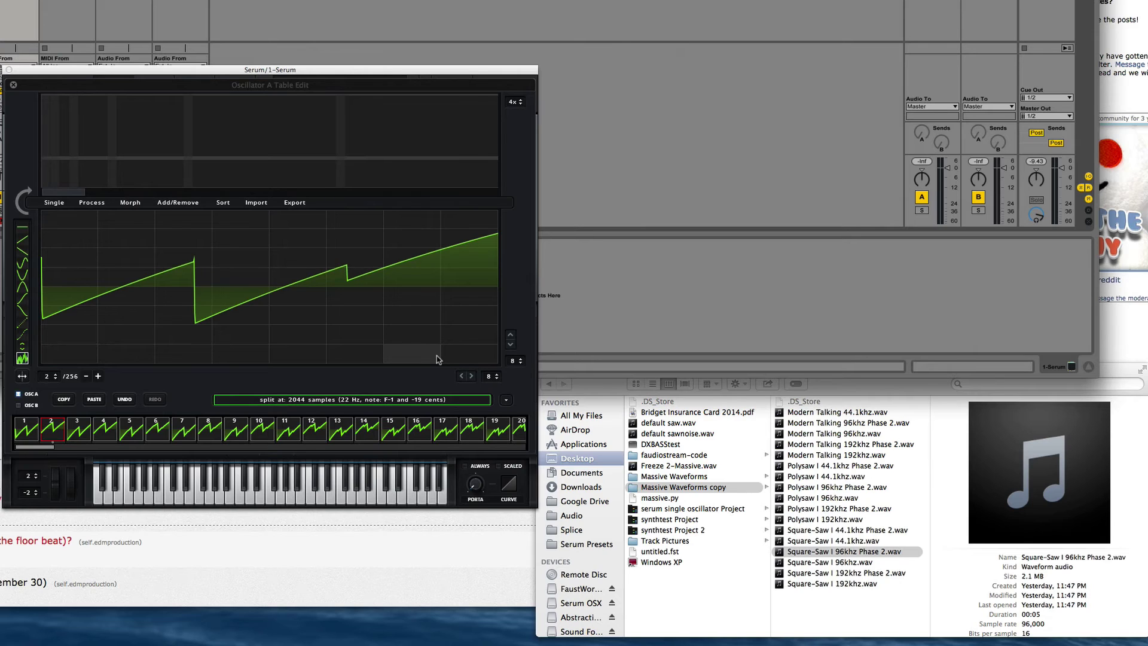
# Step: Swap Osc A to the factory Massive > Polysaw I wavetable and open its table editor
pyautogui.click(13, 85)
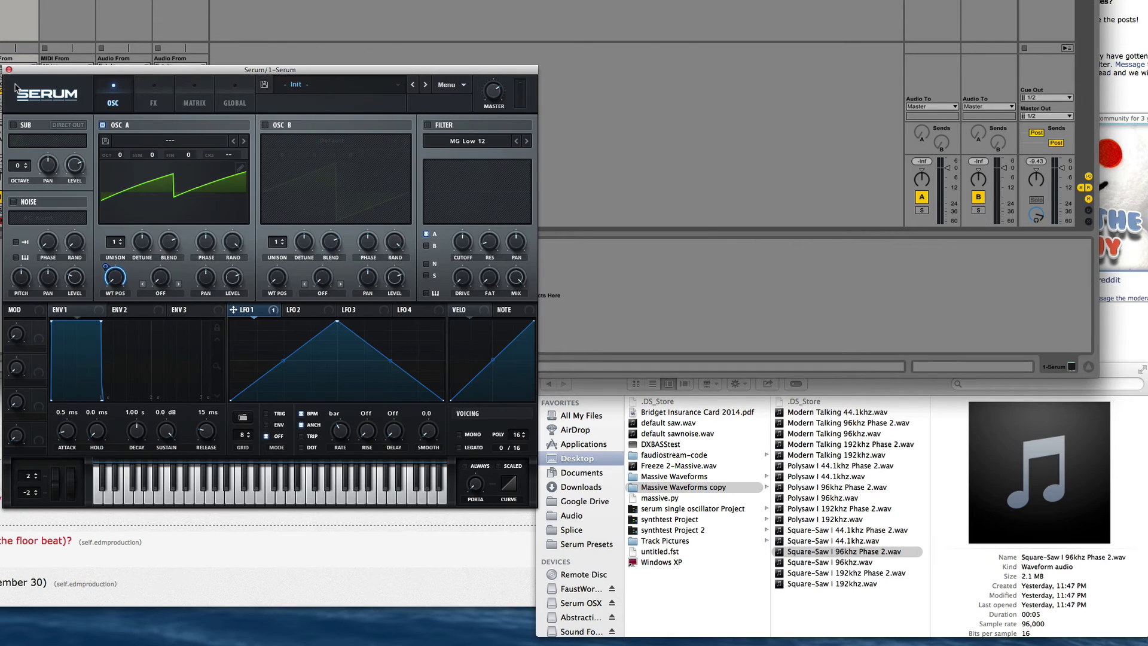
pyautogui.click(173, 142)
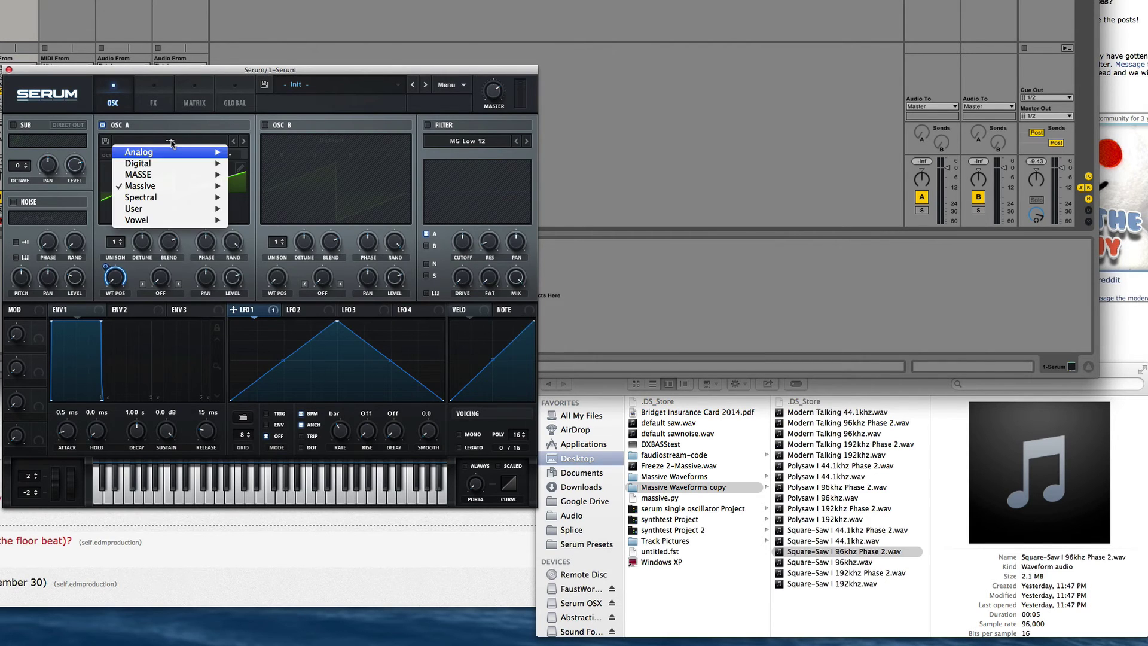
pyautogui.moveTo(160, 187)
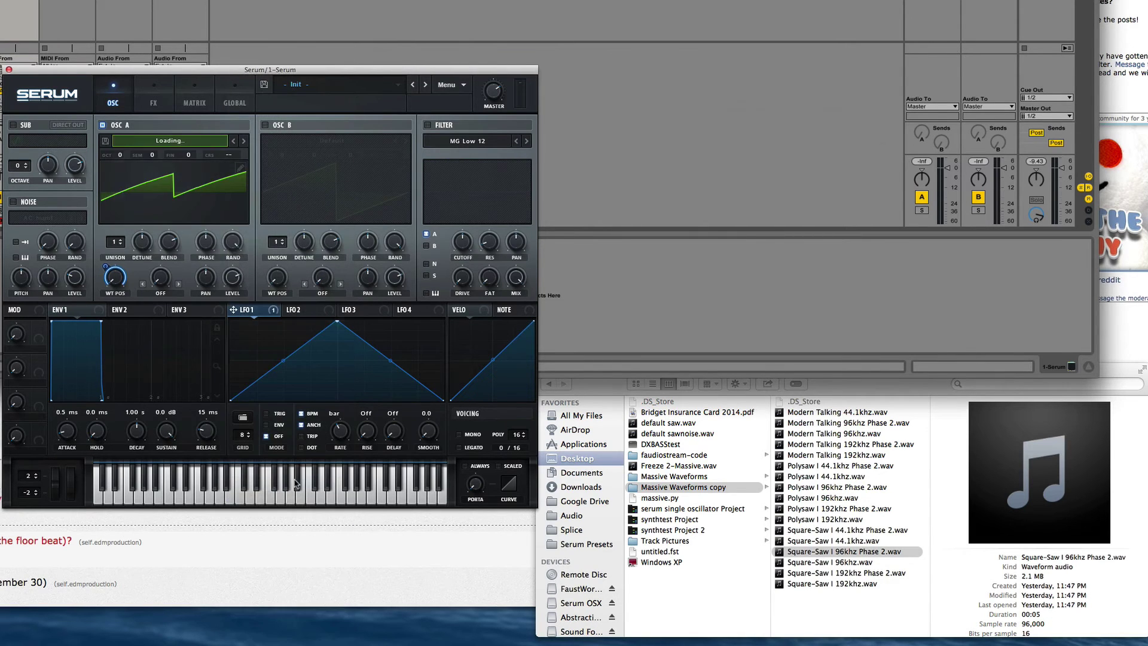
pyautogui.click(299, 482)
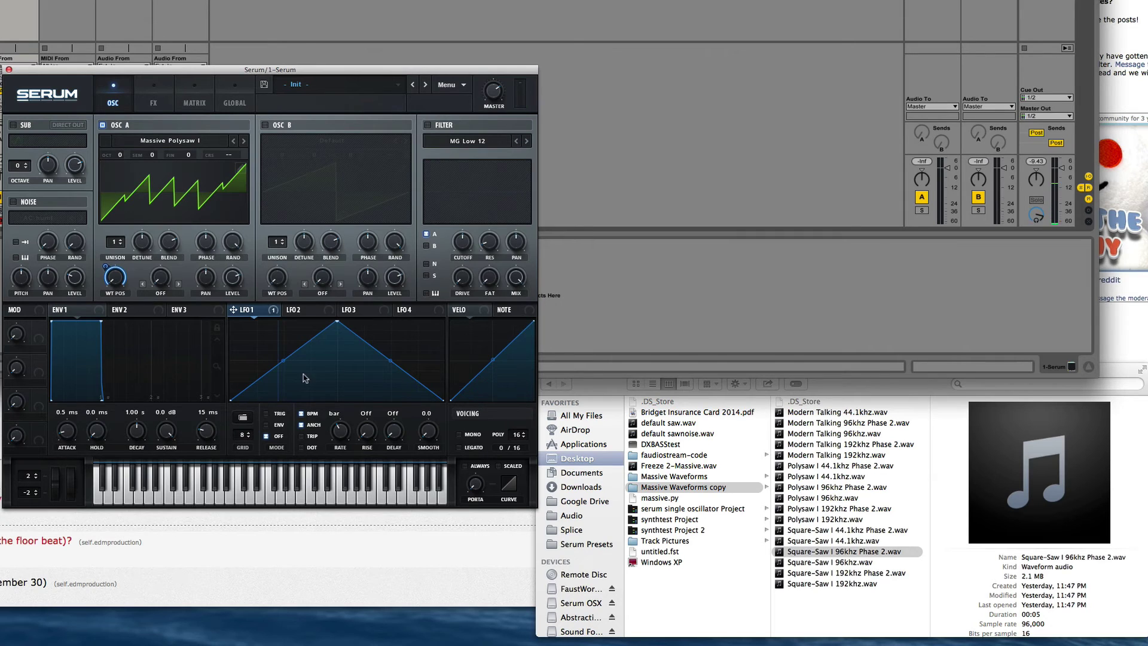
pyautogui.click(239, 171)
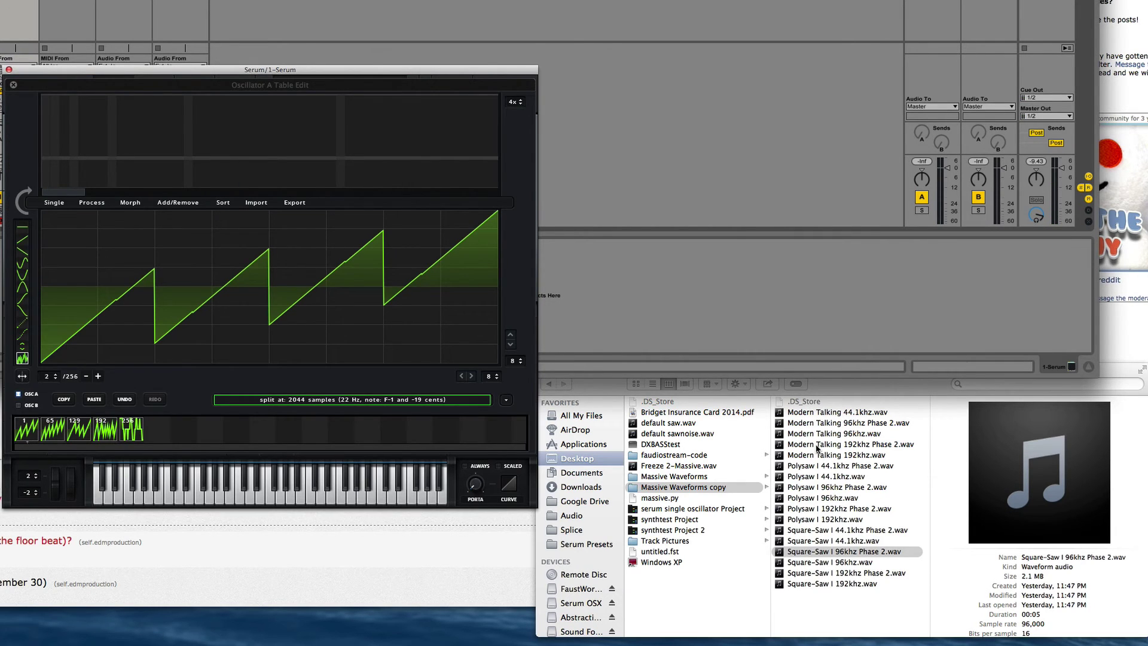
# Step: Load seven resampled saw WAVs, including Square-Saw I 96khz Phase 2, into Osc A one by one
pyautogui.moveTo(843, 551); pyautogui.dragTo(321, 300)
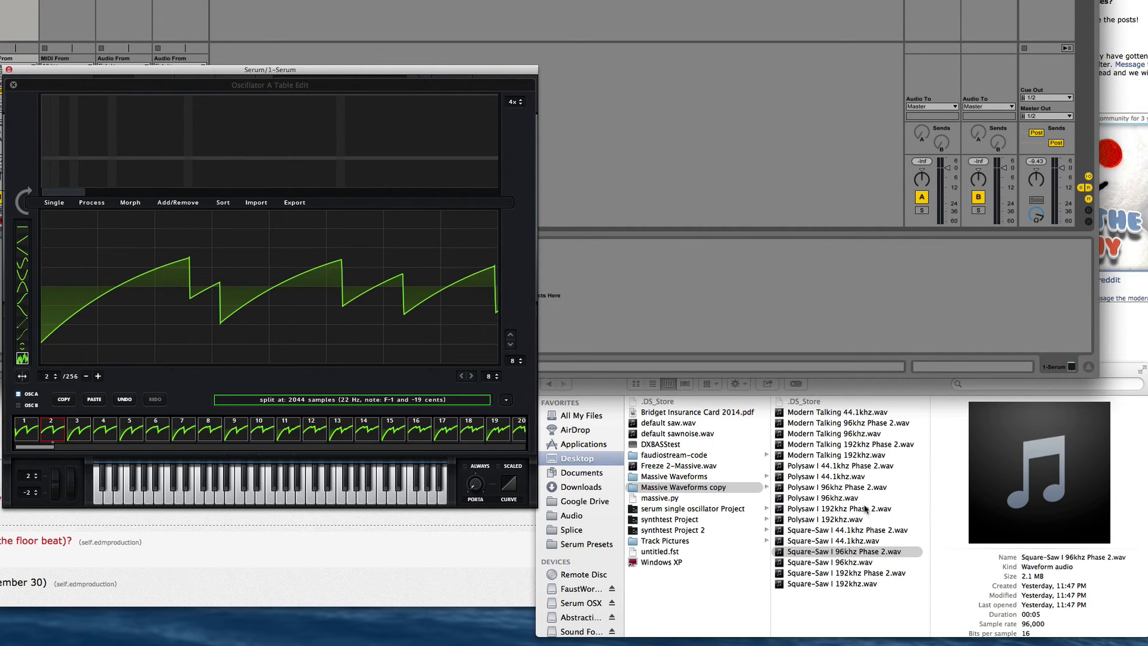
pyautogui.moveTo(866, 511); pyautogui.dragTo(272, 315)
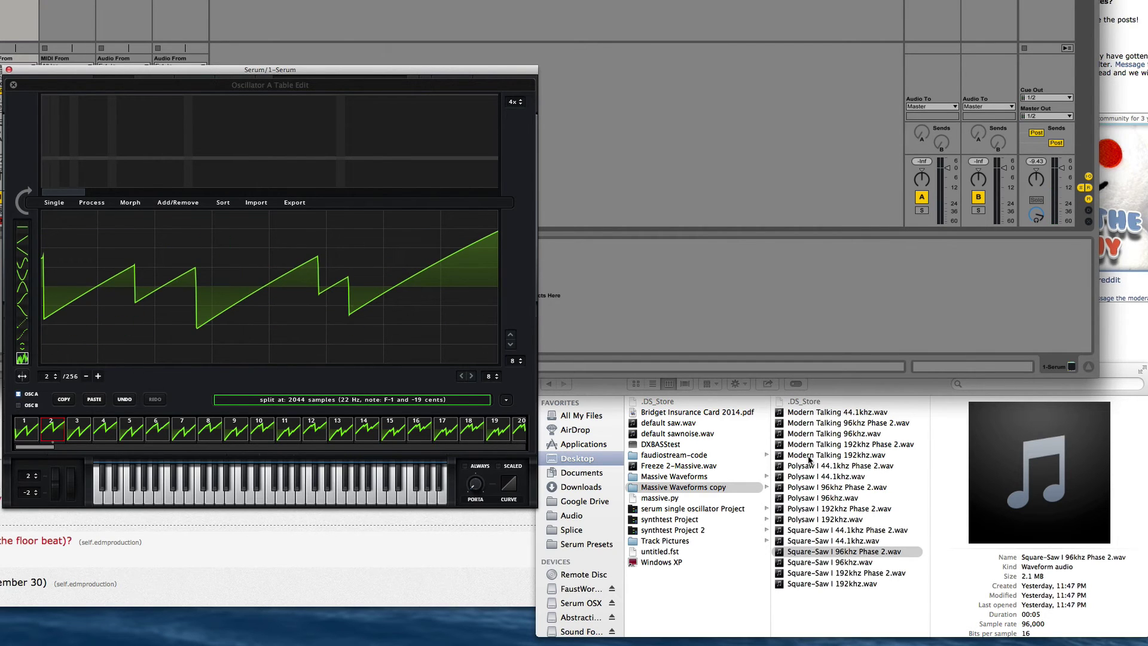
pyautogui.moveTo(831, 551); pyautogui.dragTo(298, 311)
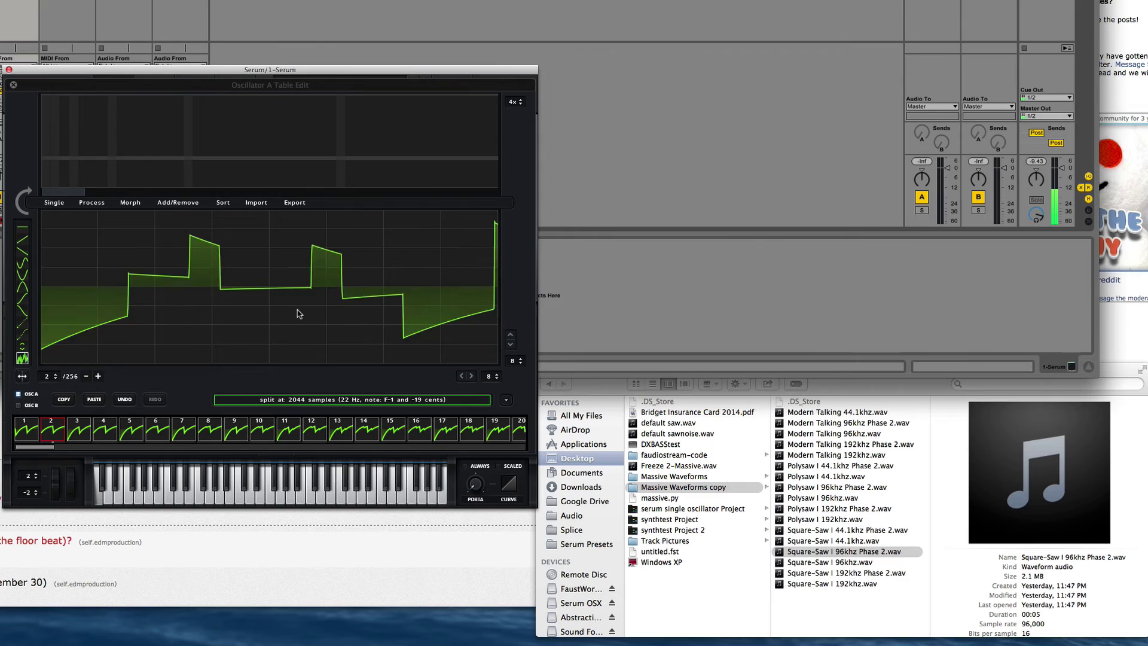
pyautogui.moveTo(836, 551); pyautogui.dragTo(349, 340)
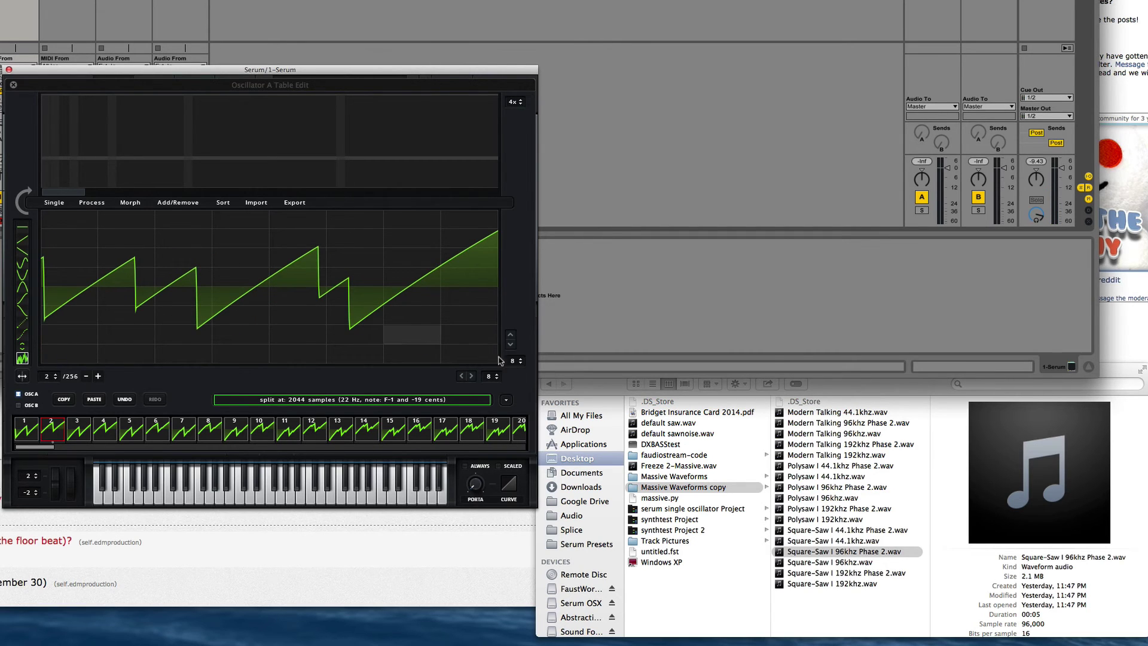
pyautogui.moveTo(844, 488); pyautogui.dragTo(367, 298)
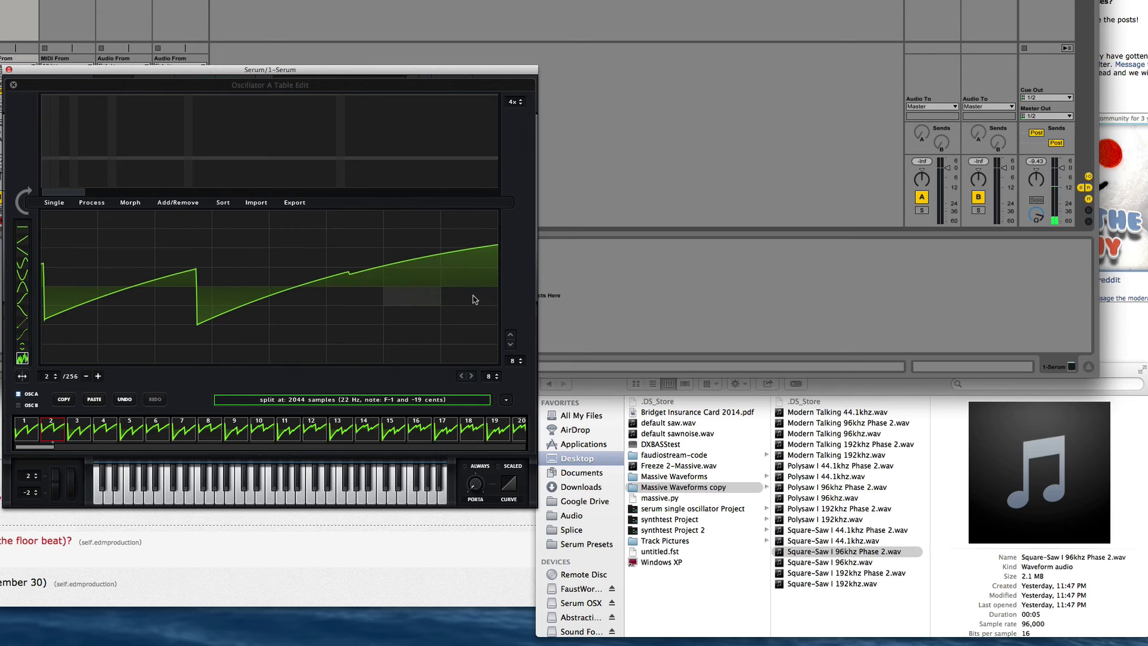
pyautogui.moveTo(819, 469); pyautogui.dragTo(357, 311)
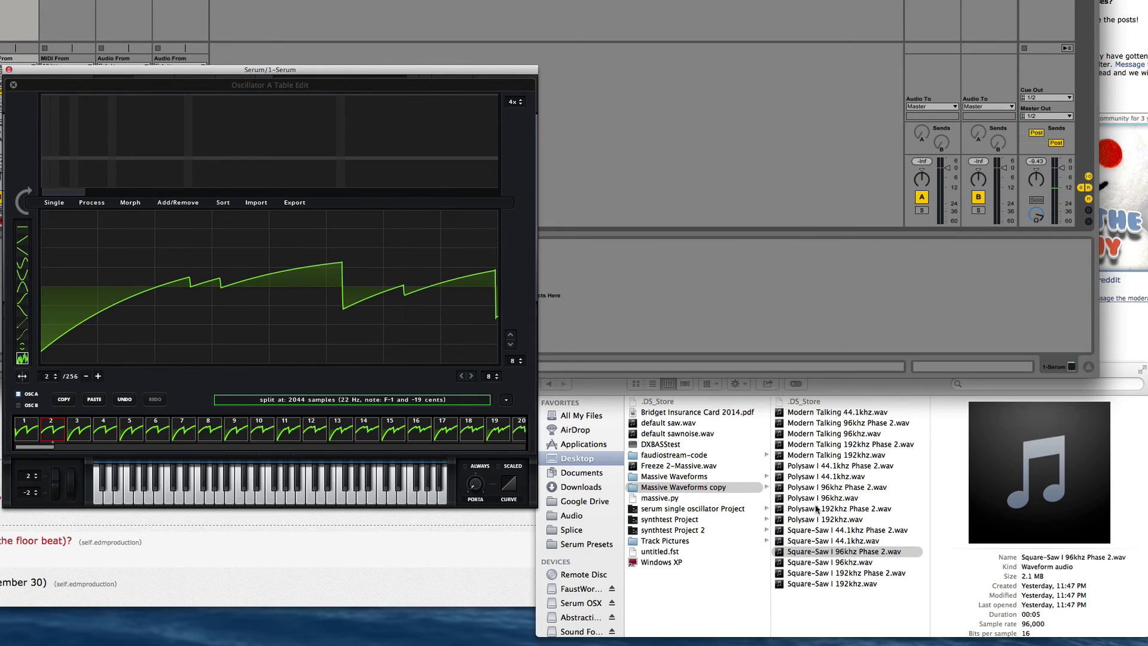
pyautogui.moveTo(772, 498); pyautogui.dragTo(324, 296)
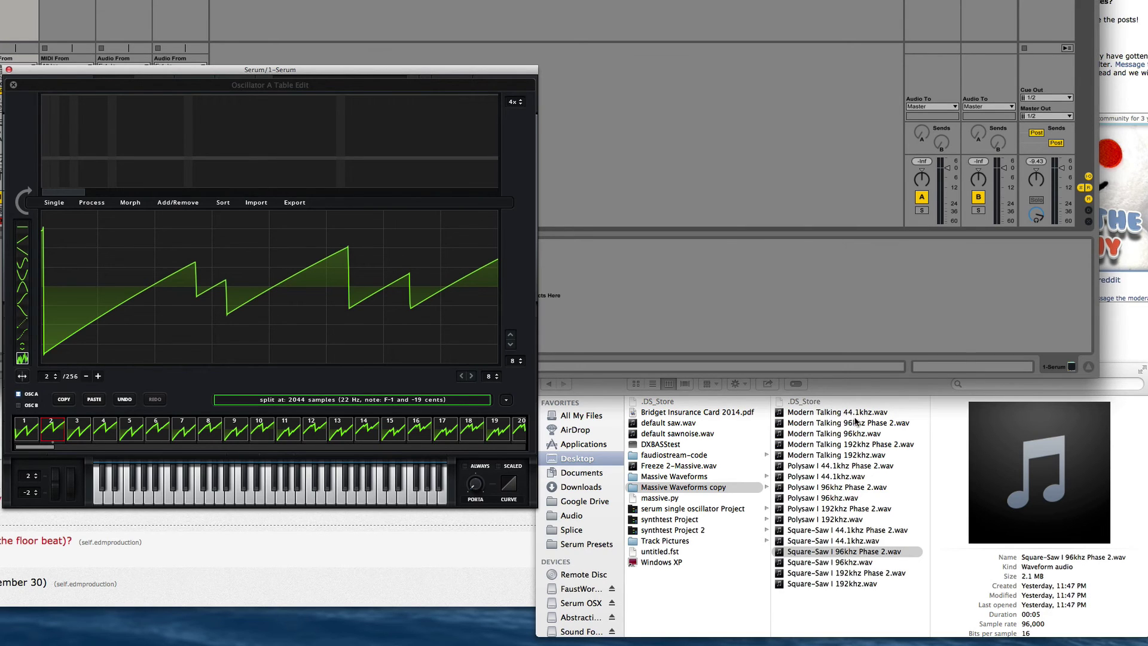
# Step: Set the table editor's import split size to 2048 samples
pyautogui.moveTo(856, 412); pyautogui.dragTo(663, 475)
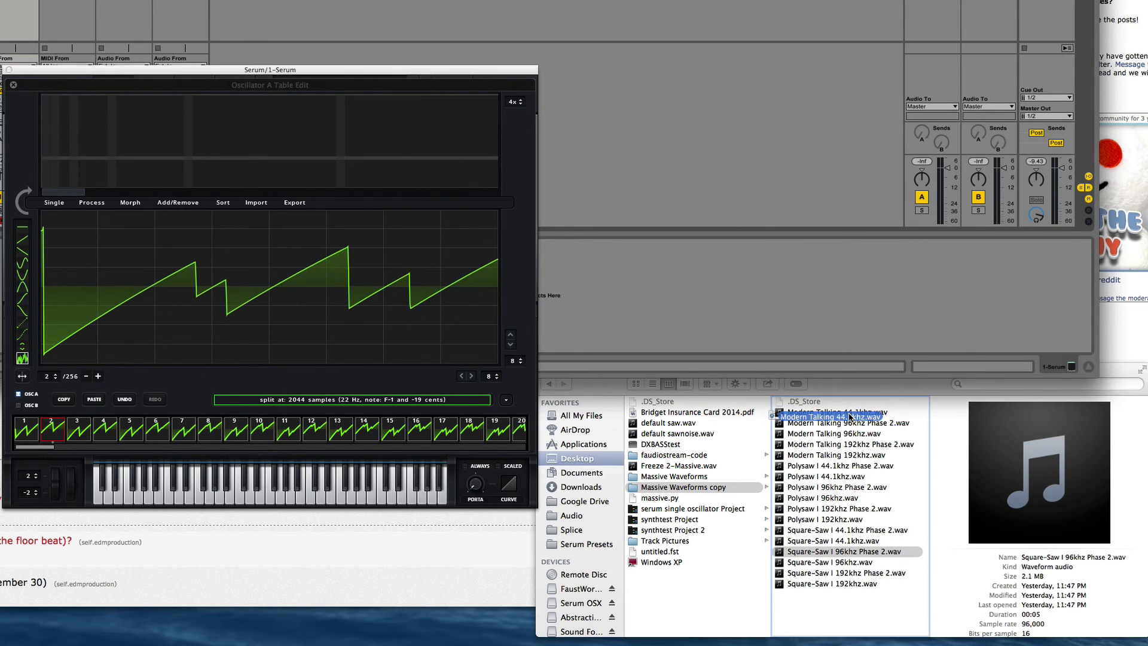
pyautogui.click(395, 404)
pyautogui.write('2')
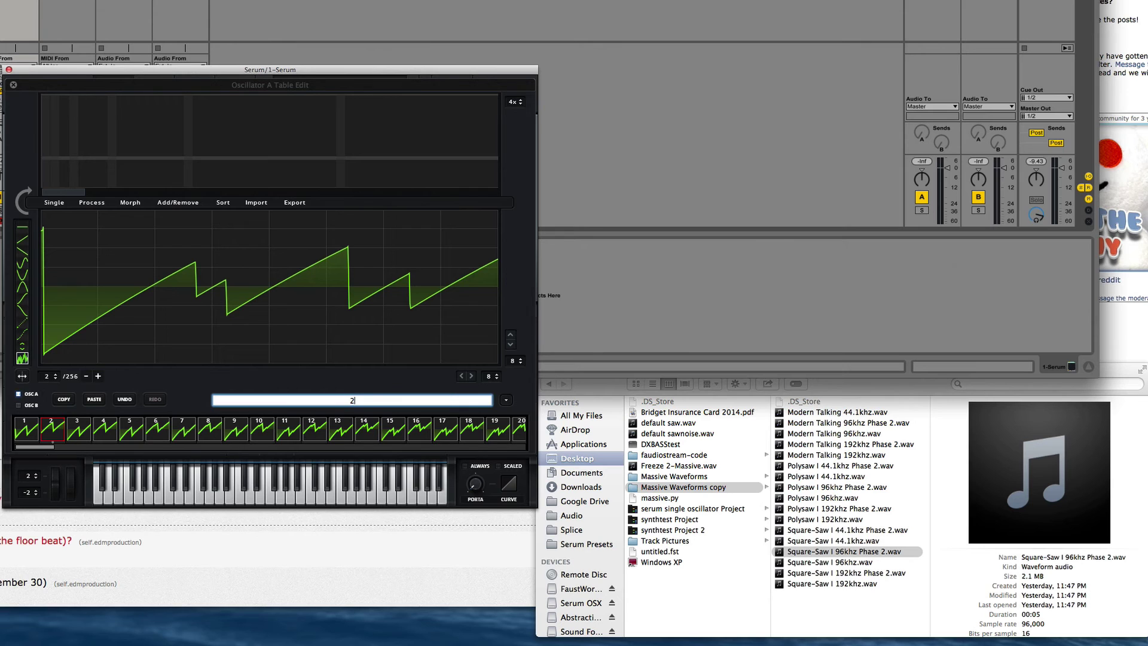
pyautogui.write('048')
pyautogui.press('Return')
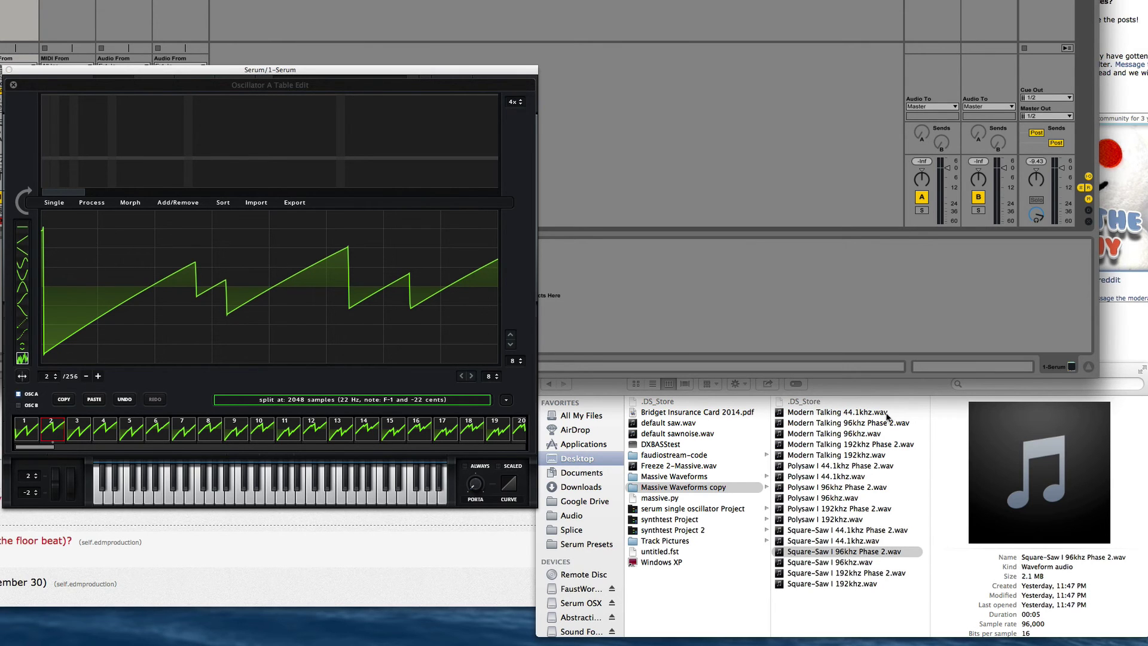
# Step: Load Modern Talking 44.1khz, 96khz and 192khz Phase 2 WAVs into the wavetable
pyautogui.moveTo(868, 412); pyautogui.dragTo(315, 325)
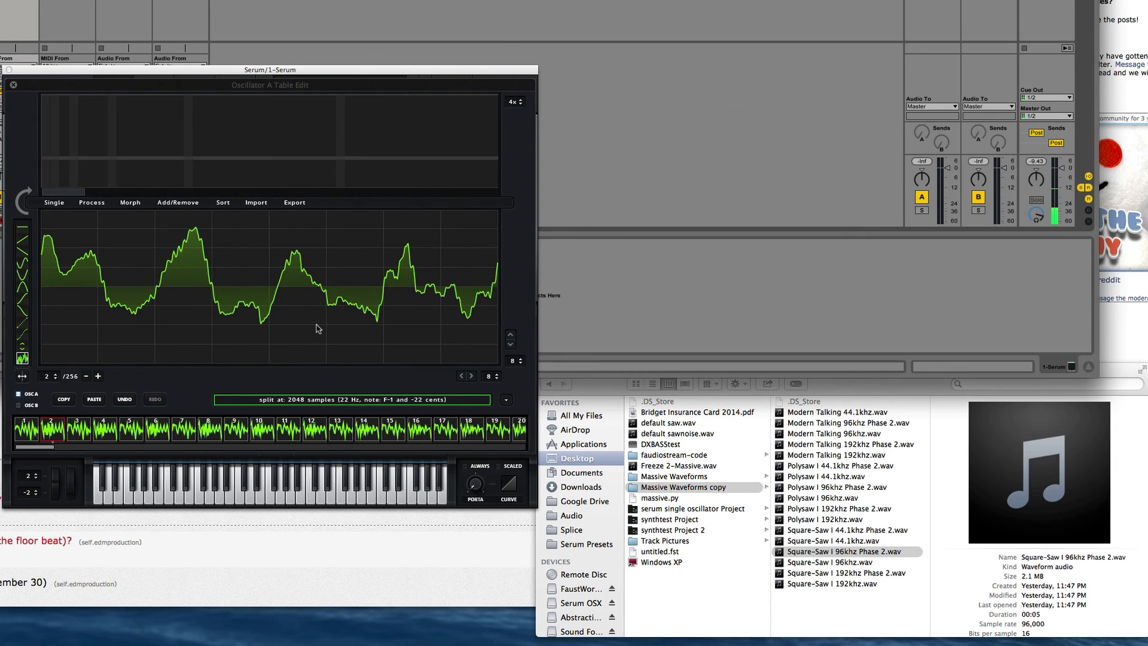
pyautogui.moveTo(855, 429); pyautogui.dragTo(362, 298)
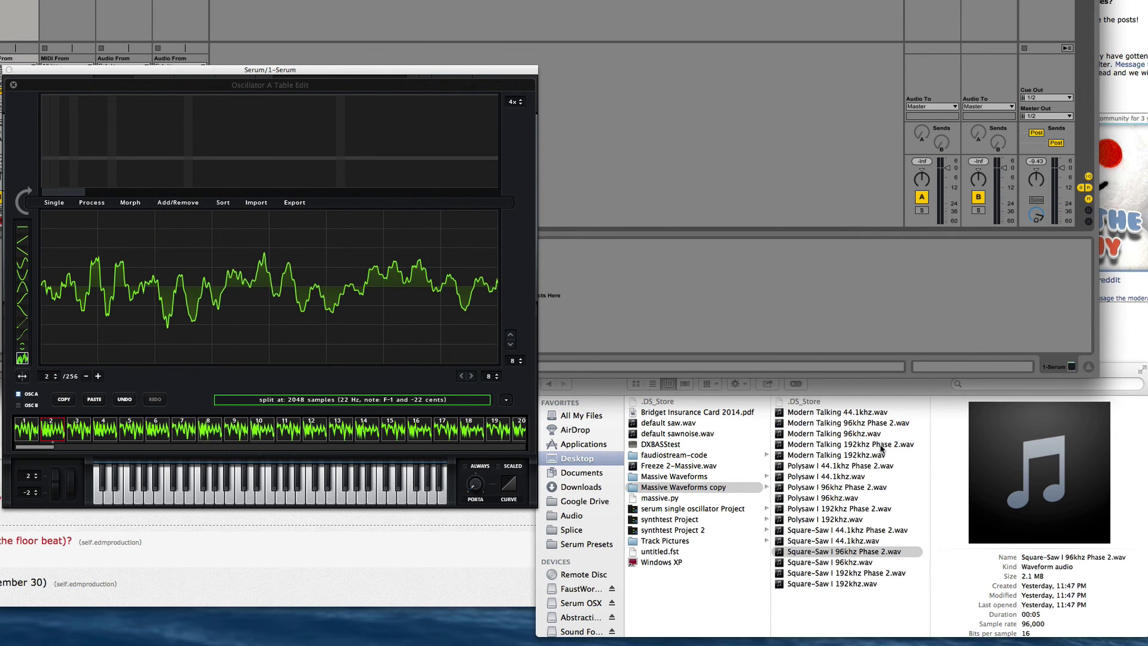
pyautogui.moveTo(881, 448); pyautogui.dragTo(439, 293)
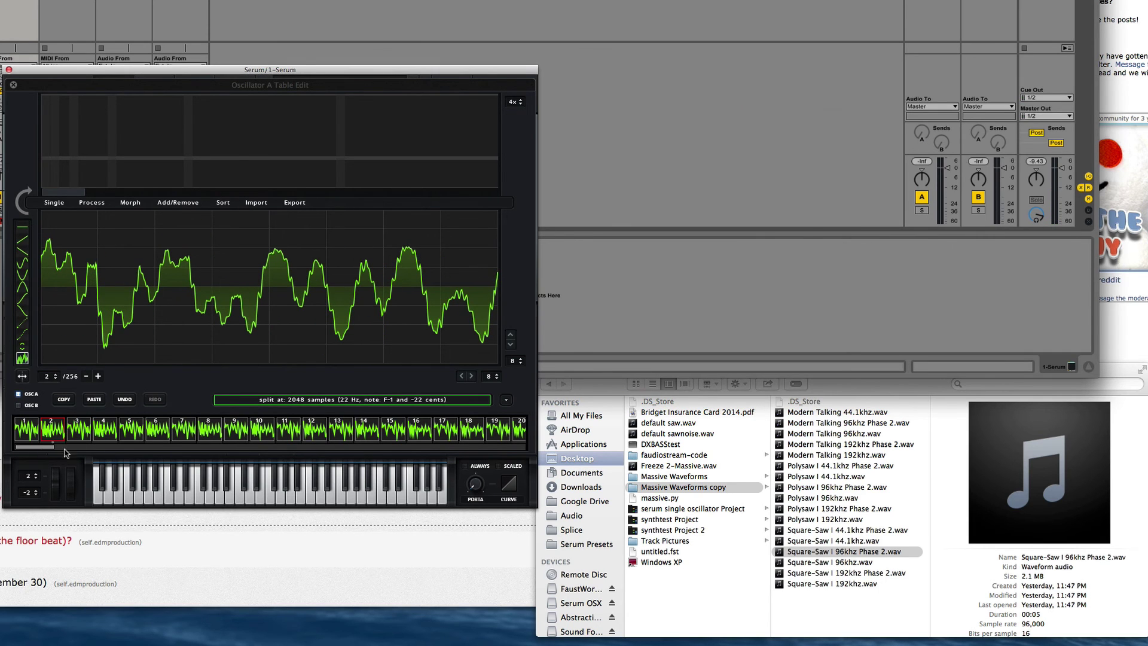
pyautogui.moveTo(48, 447); pyautogui.dragTo(520, 465)
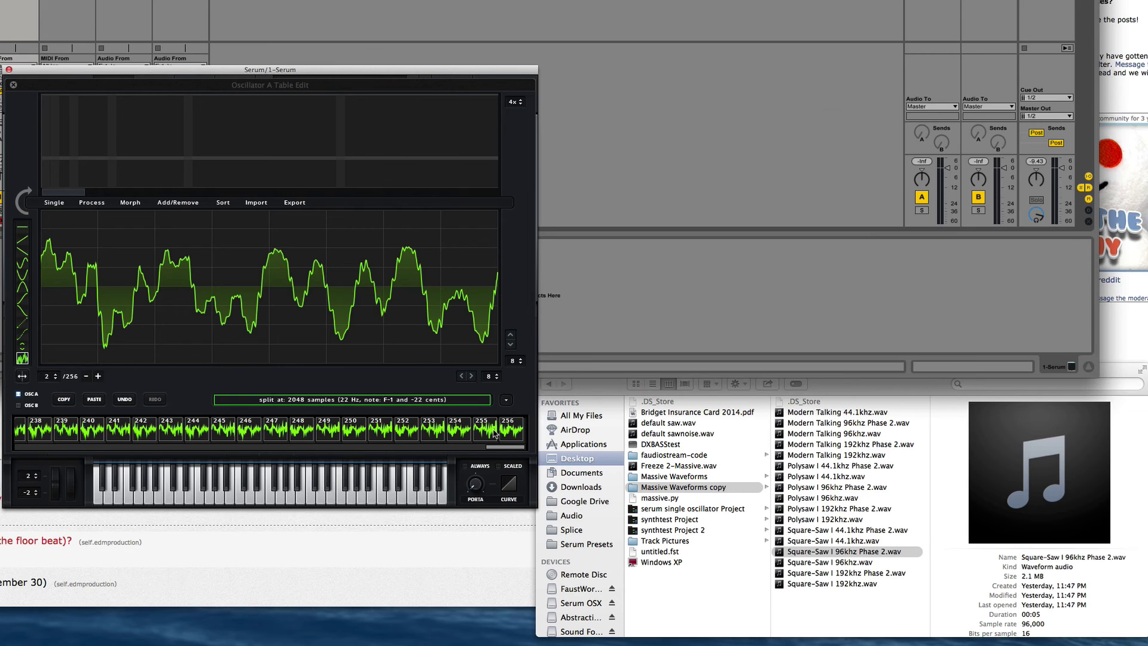
# Step: Remove frames 238–256 and morph the remaining frames back into a full 256-frame table
pyautogui.keyDown('shift'); pyautogui.click(484, 433); pyautogui.keyUp('shift')
pyautogui.click(188, 204)
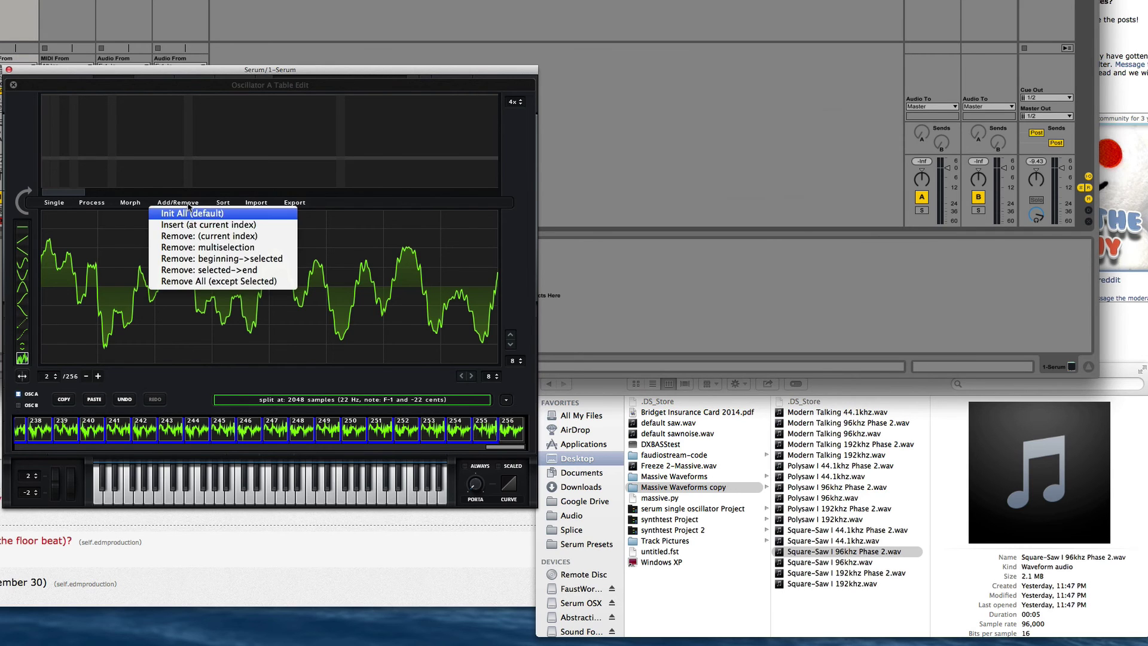
pyautogui.click(206, 248)
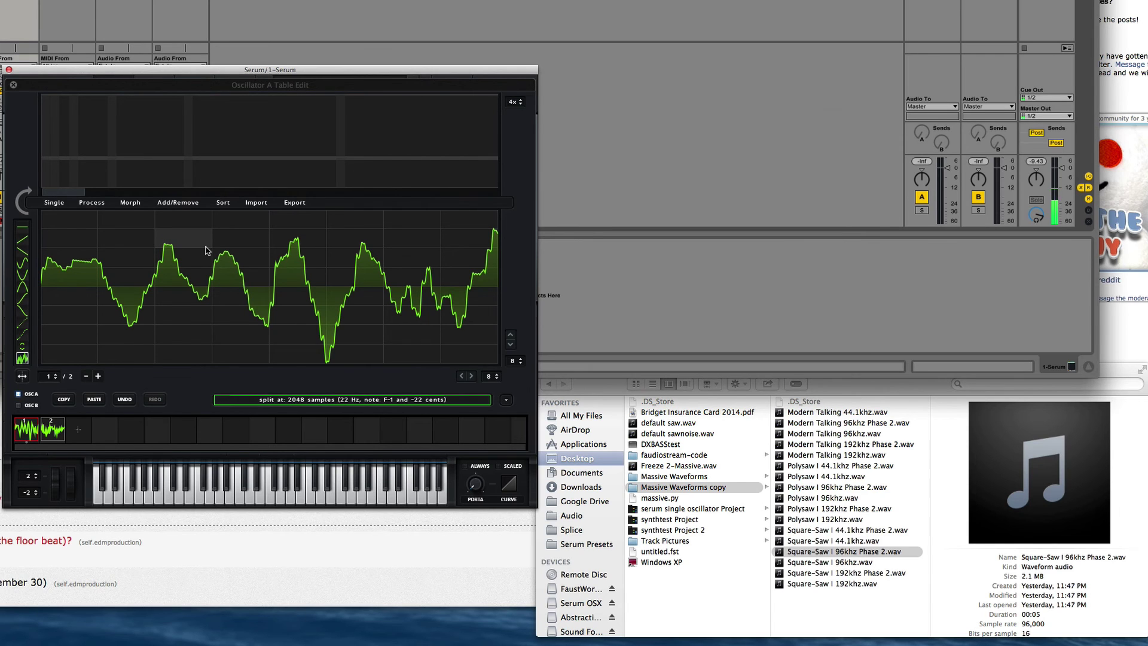
pyautogui.click(127, 206)
pyautogui.click(140, 215)
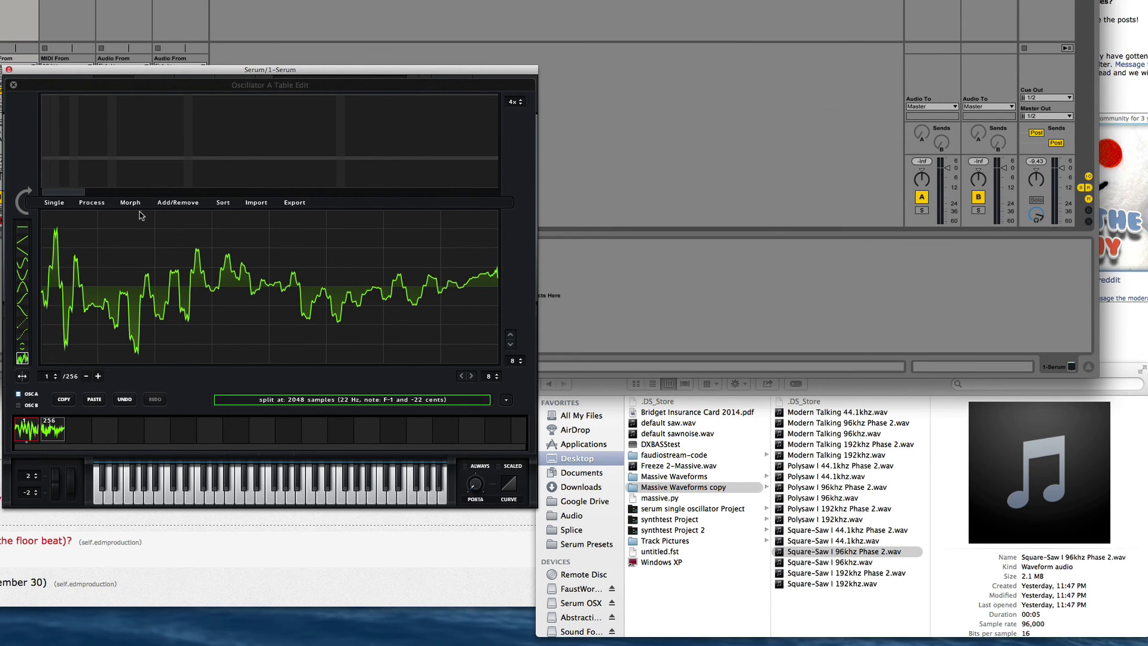
pyautogui.moveTo(1122, 368); pyautogui.dragTo(968, 212)
pyautogui.click(813, 156)
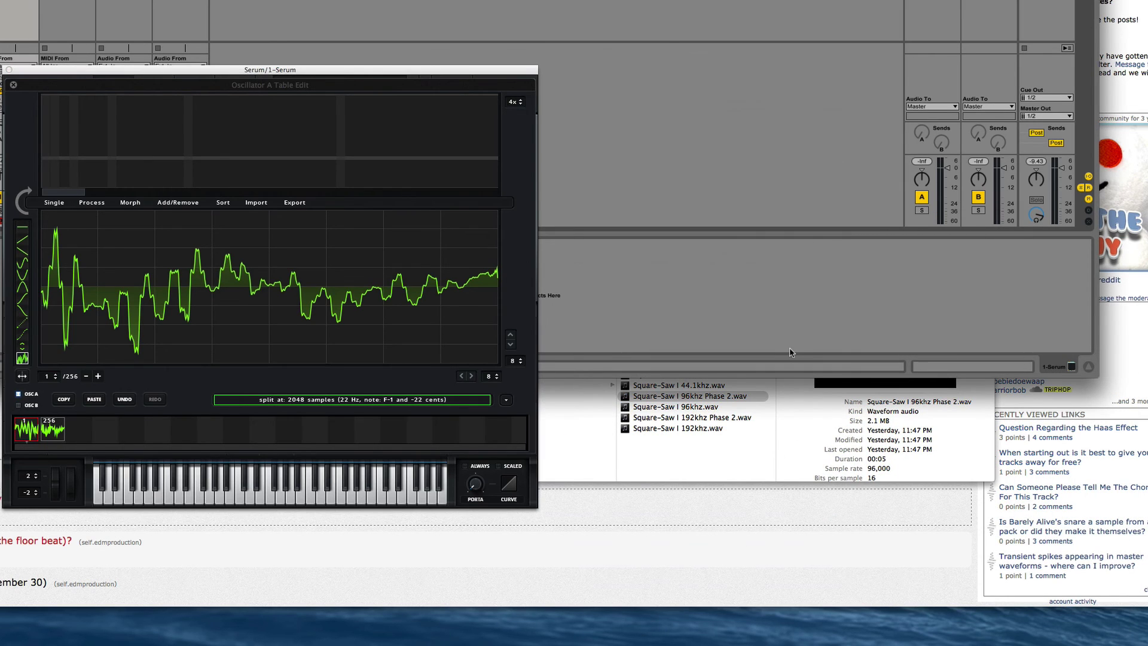
# Step: Bring the Finder Massive Waveforms copy window in front of Ableton
pyautogui.click(705, 468)
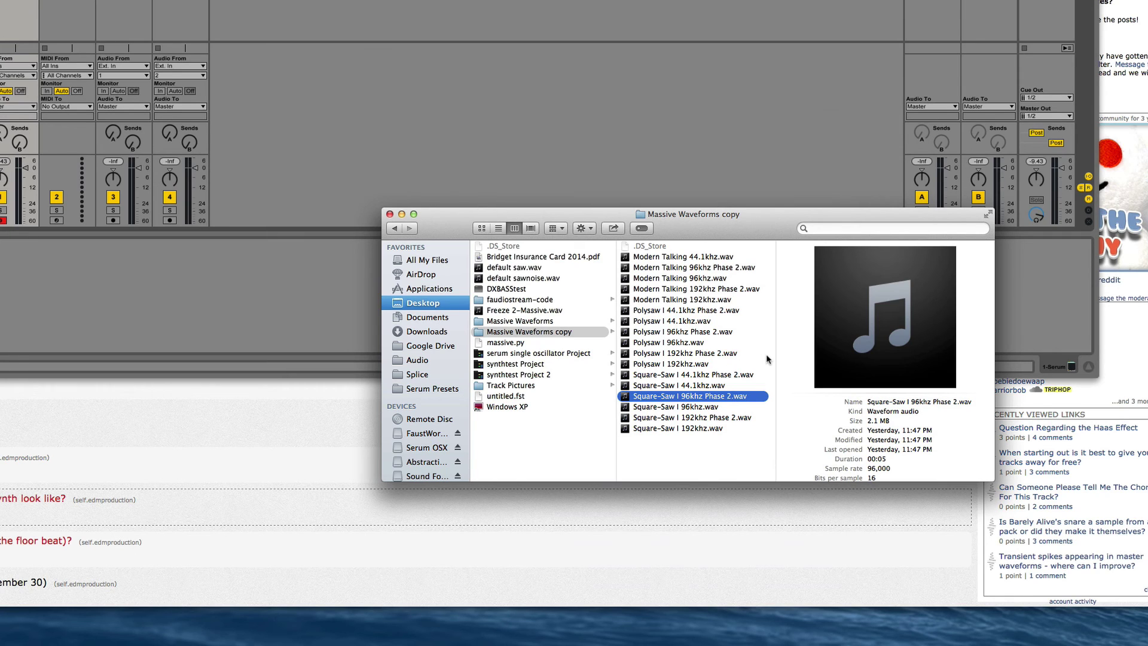
pyautogui.click(855, 55)
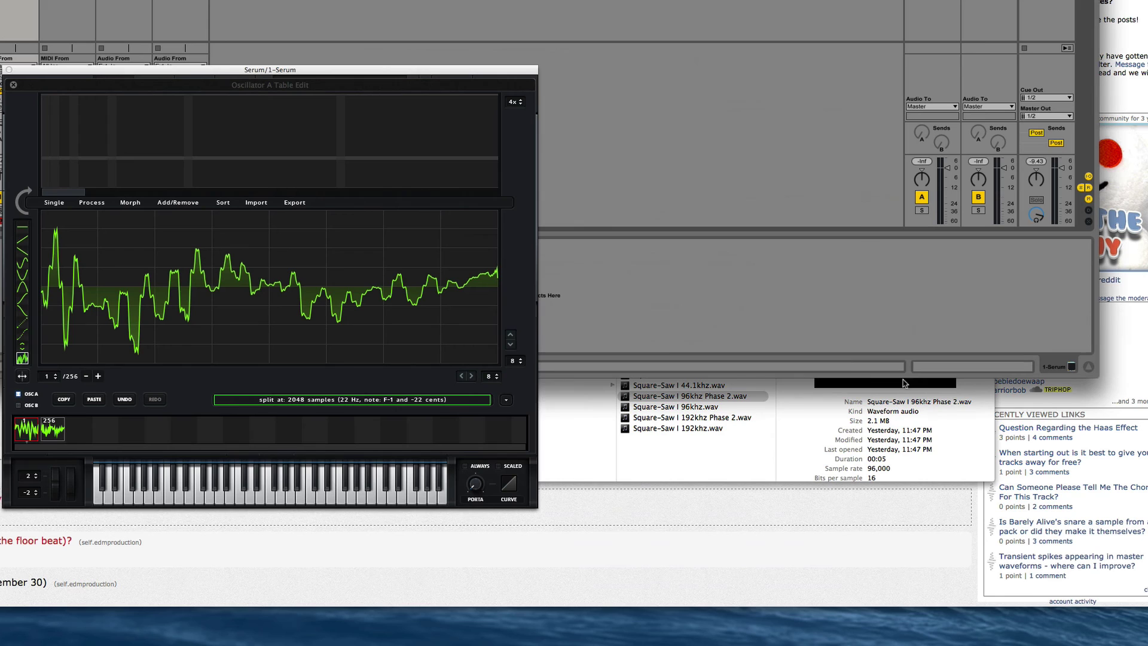
pyautogui.click(945, 441)
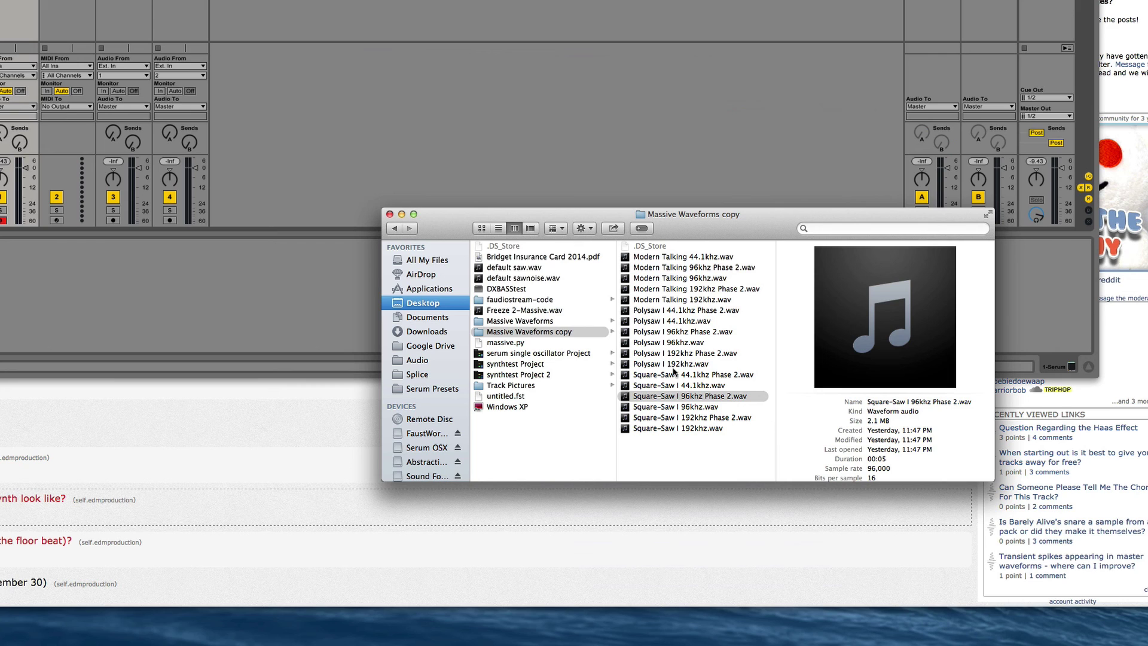
# Step: Quick Look-preview Square-Saw I at 44.1, 96 and 192 kHz, then deselect all files
pyautogui.click(688, 385)
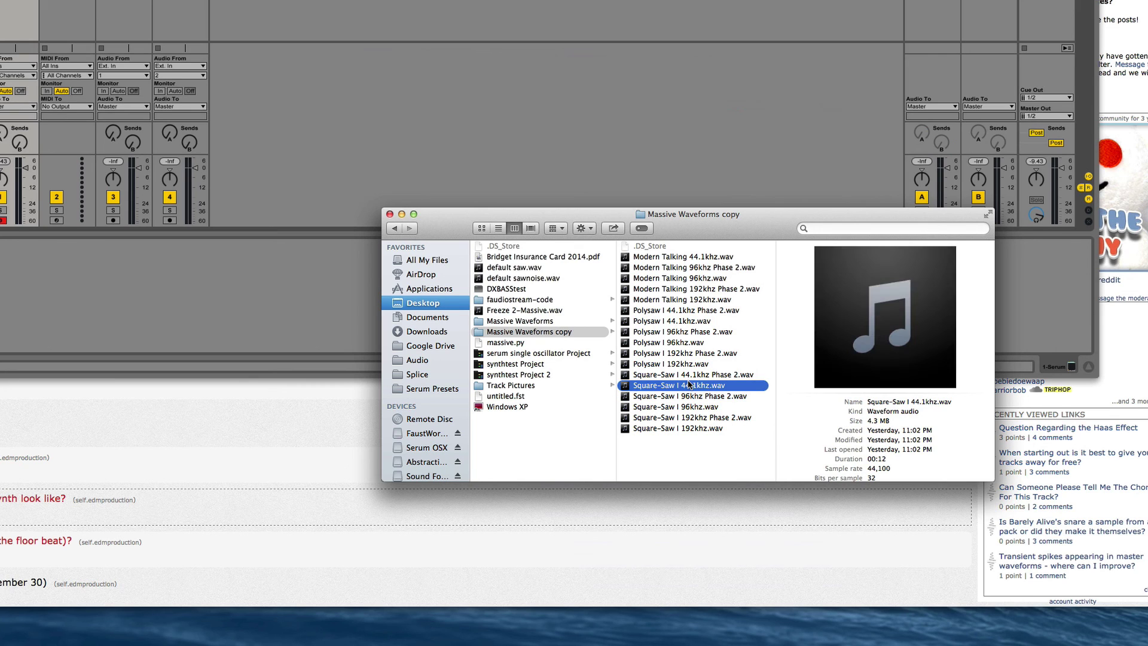
pyautogui.press('space')
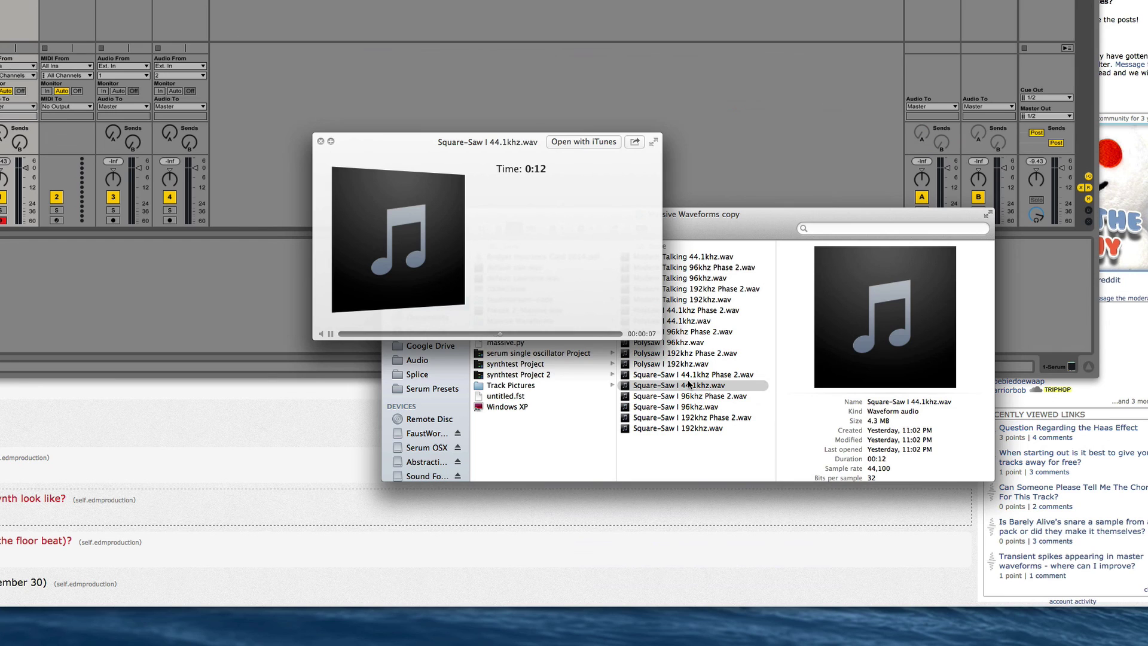
pyautogui.press('Down')
pyautogui.press('Down')
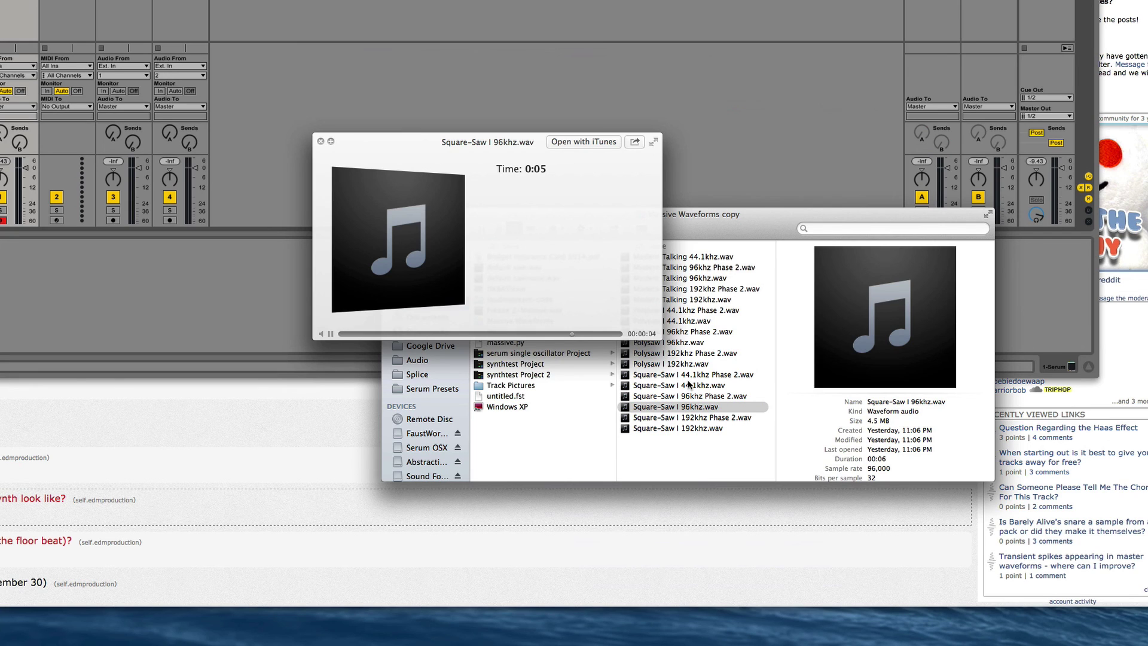
pyautogui.press('Down')
pyautogui.press('Down')
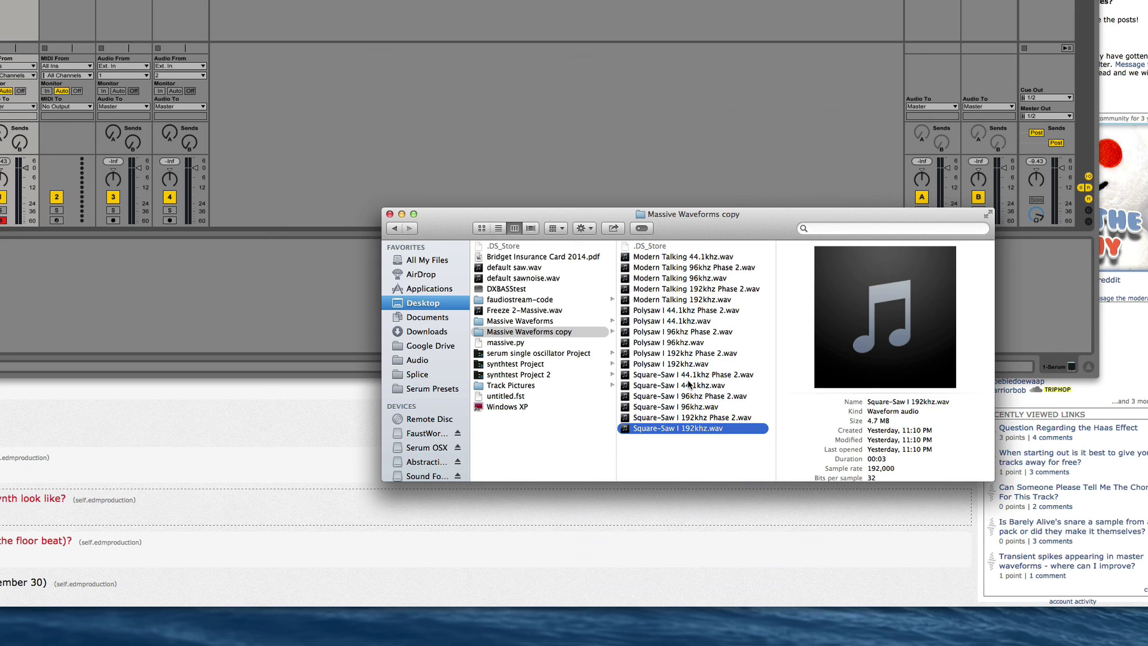
pyautogui.moveTo(689, 459); pyautogui.dragTo(711, 437)
pyautogui.click(710, 448)
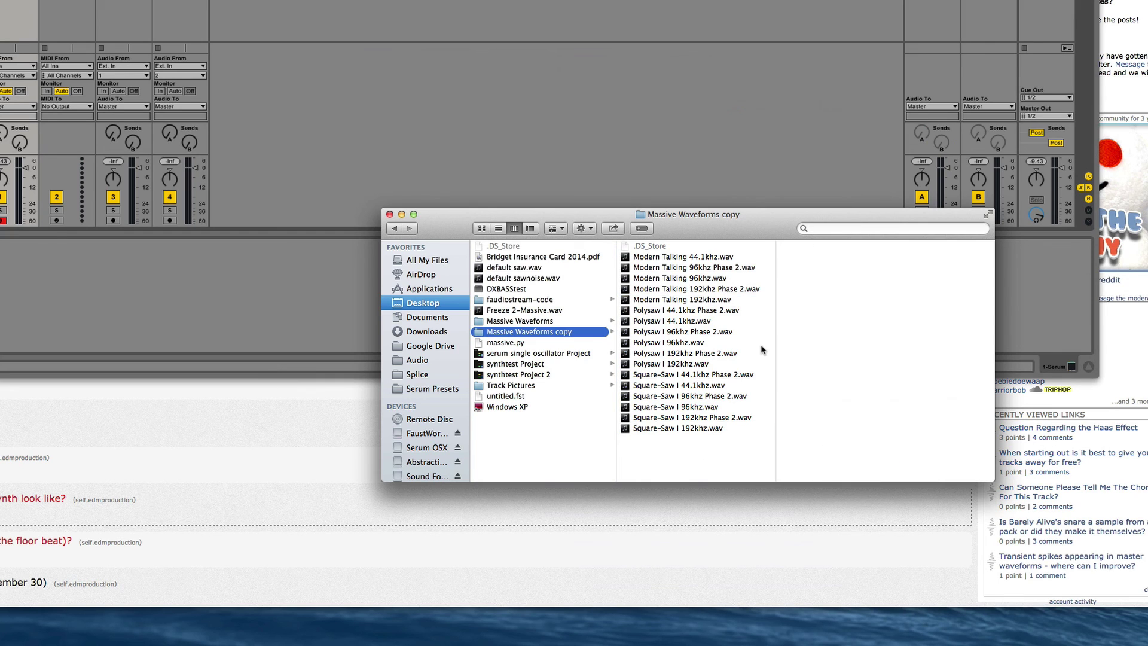